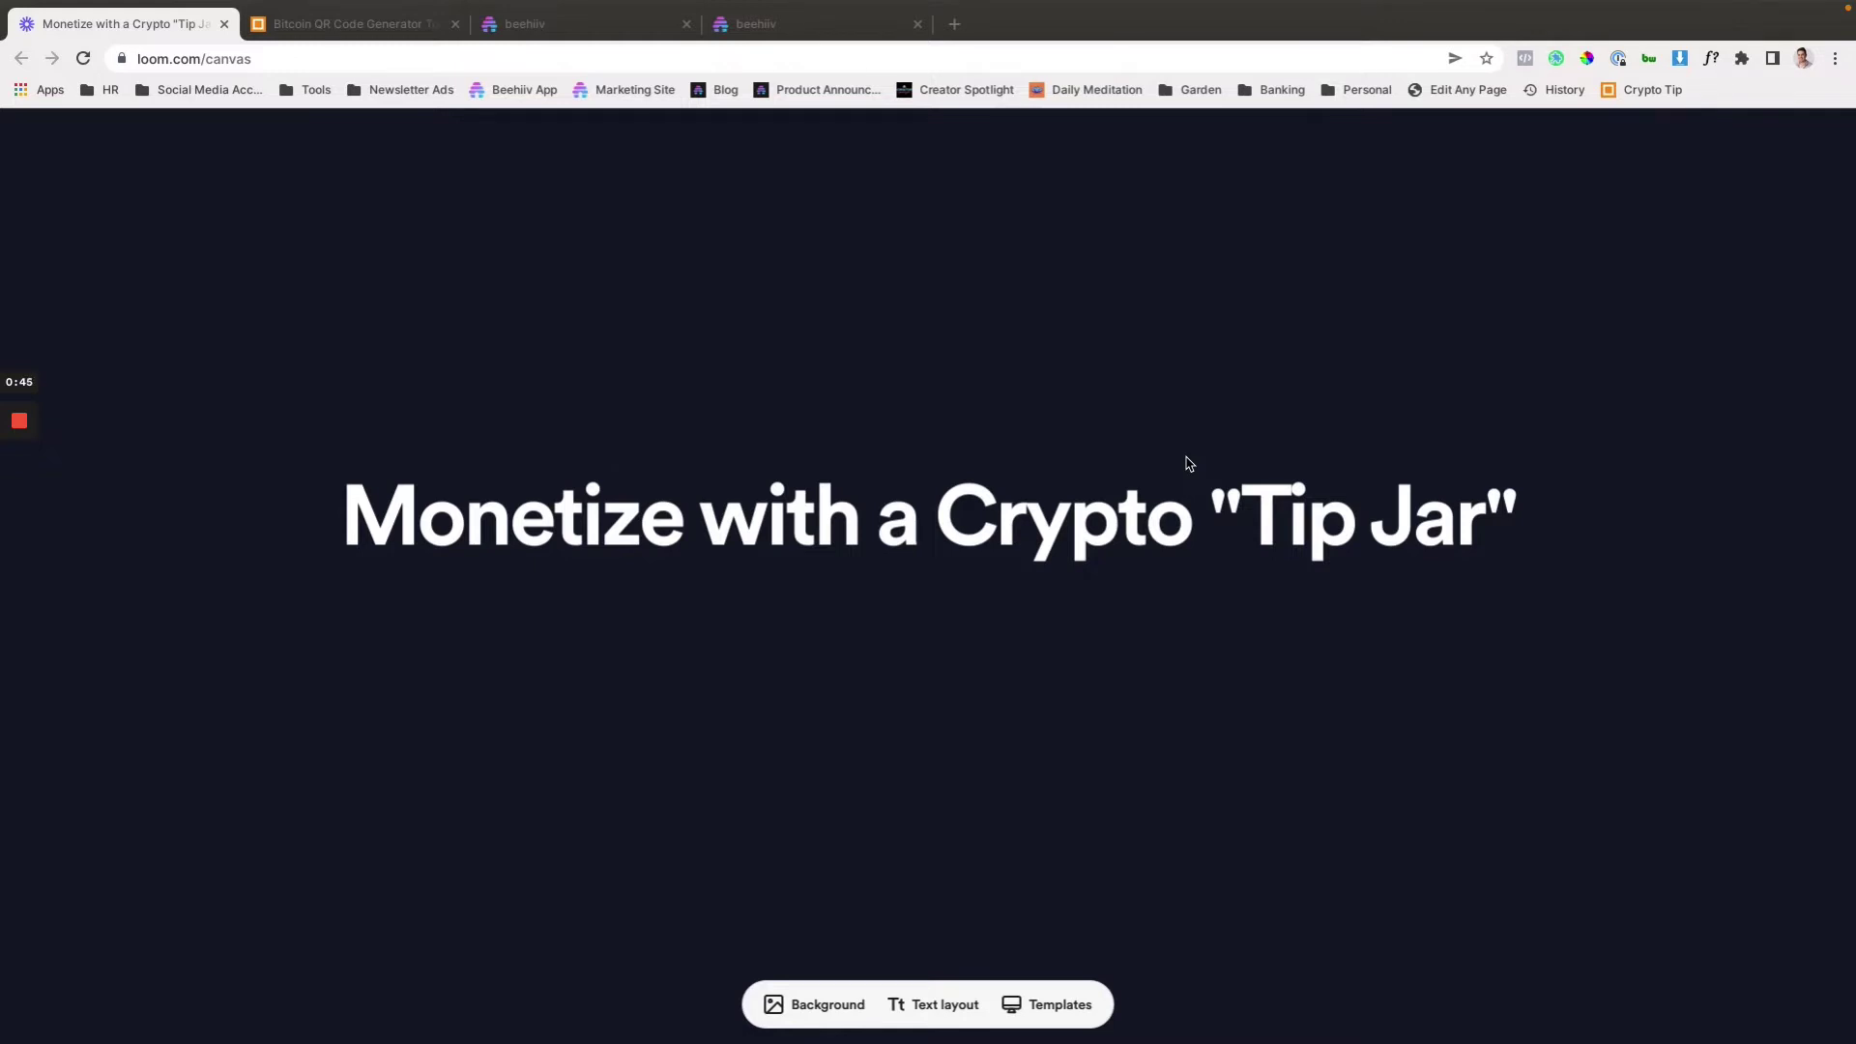
- Bring the 'Monetize with a Crypto "Tip Jar"' title slide into focus in Loom
click(1189, 464)
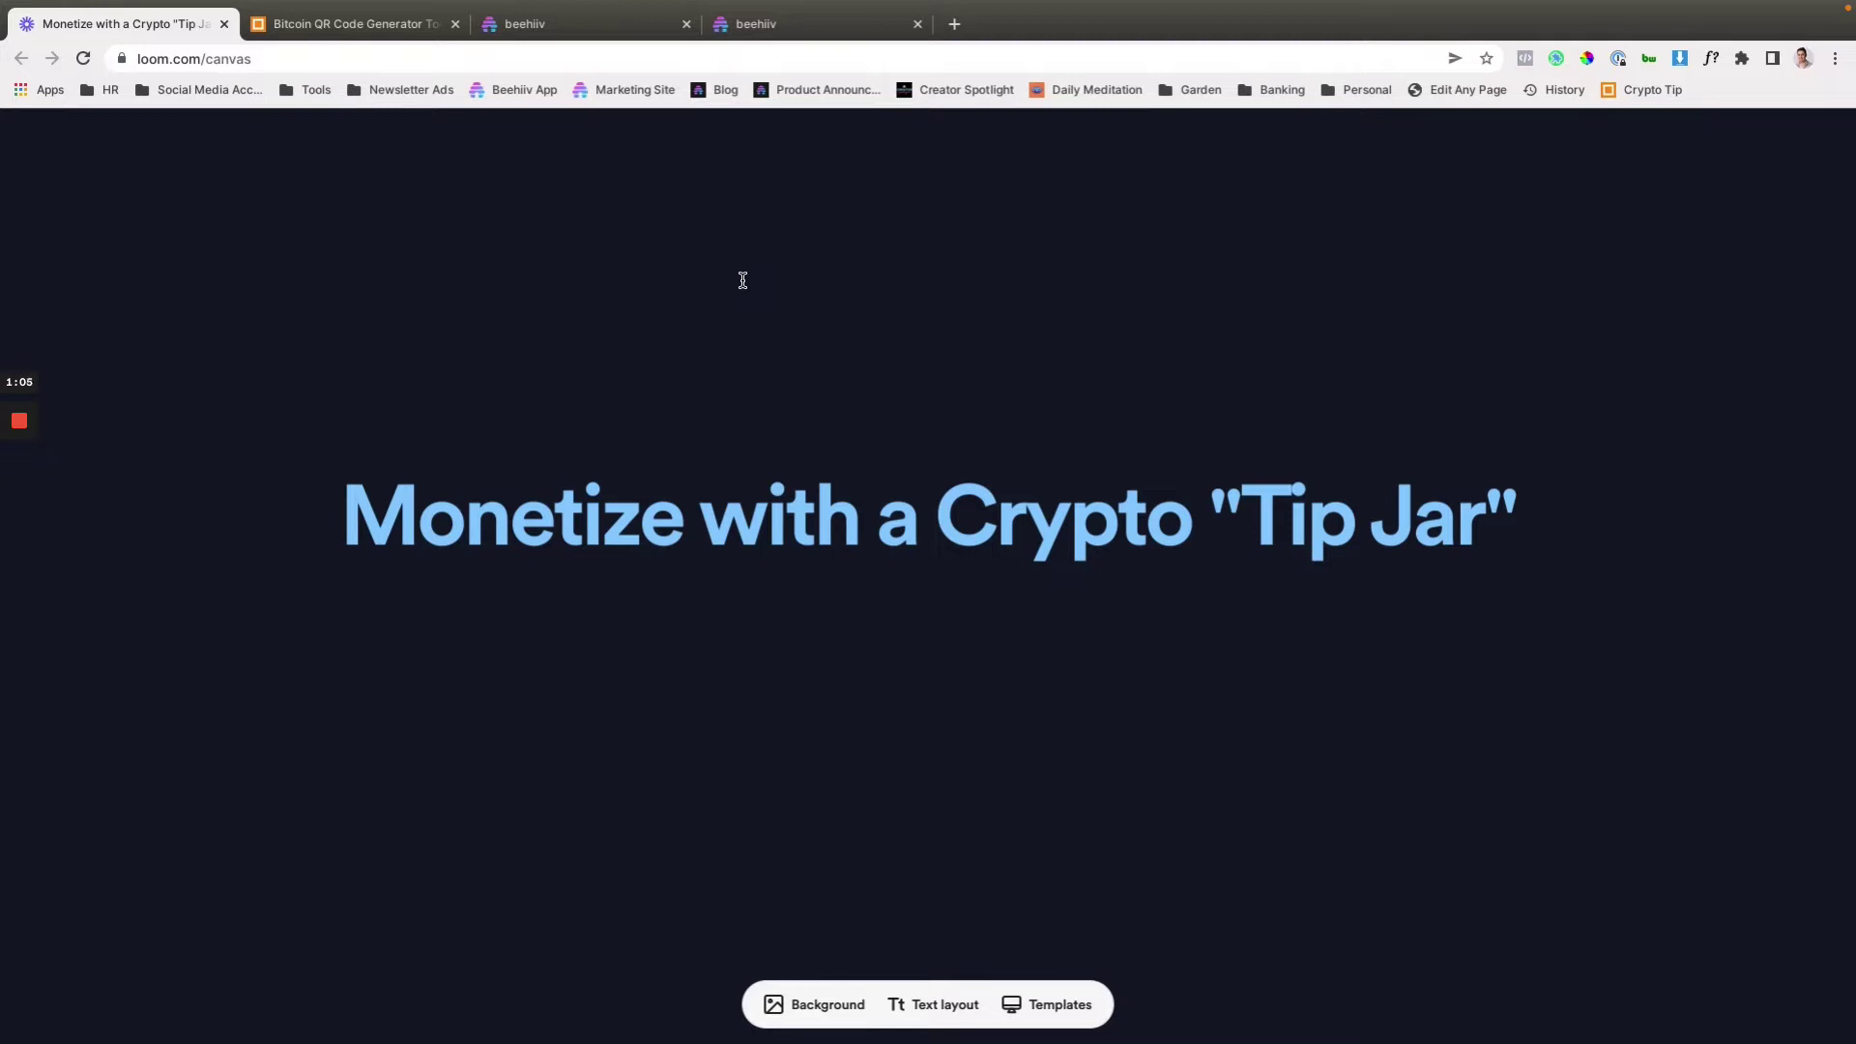
- On the Bitcoin QR Code Generator, try Bitcoin and Bitcoin Cash, then settle on Ethereum (ETH)
click(398, 29)
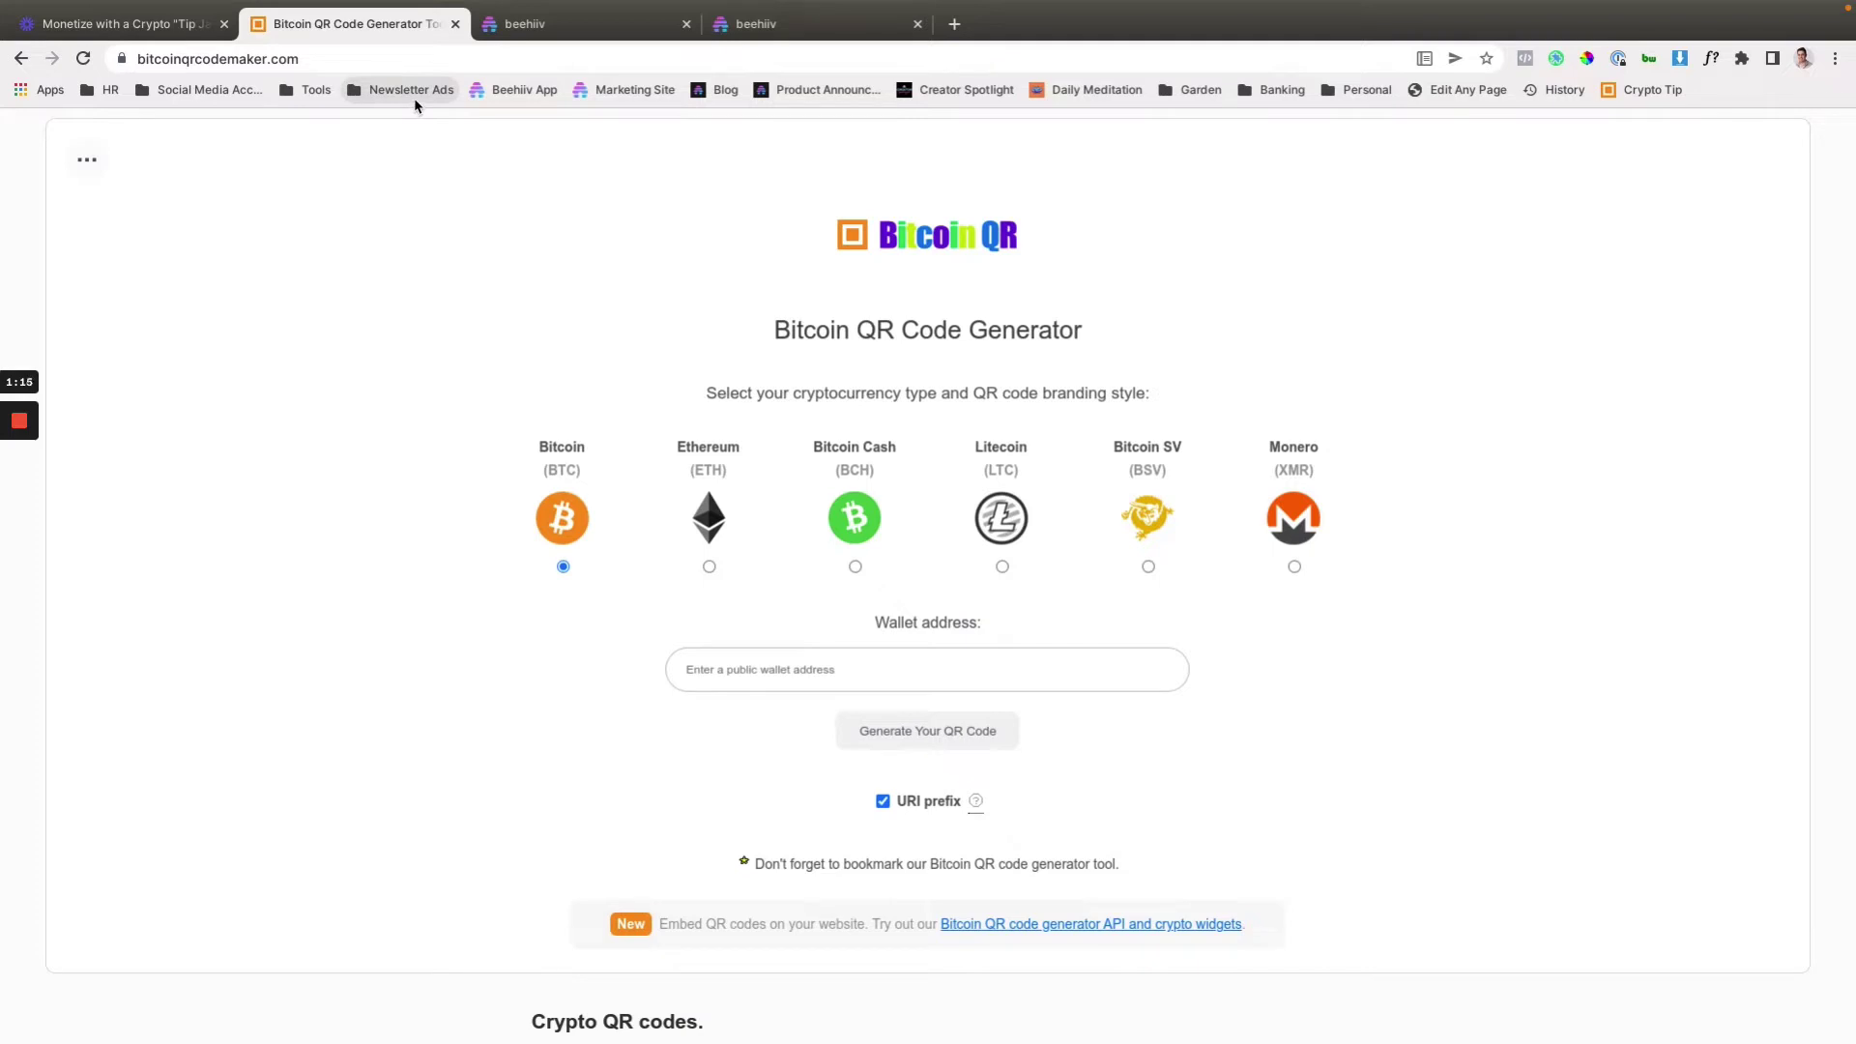
scroll(570, 213, down, 3)
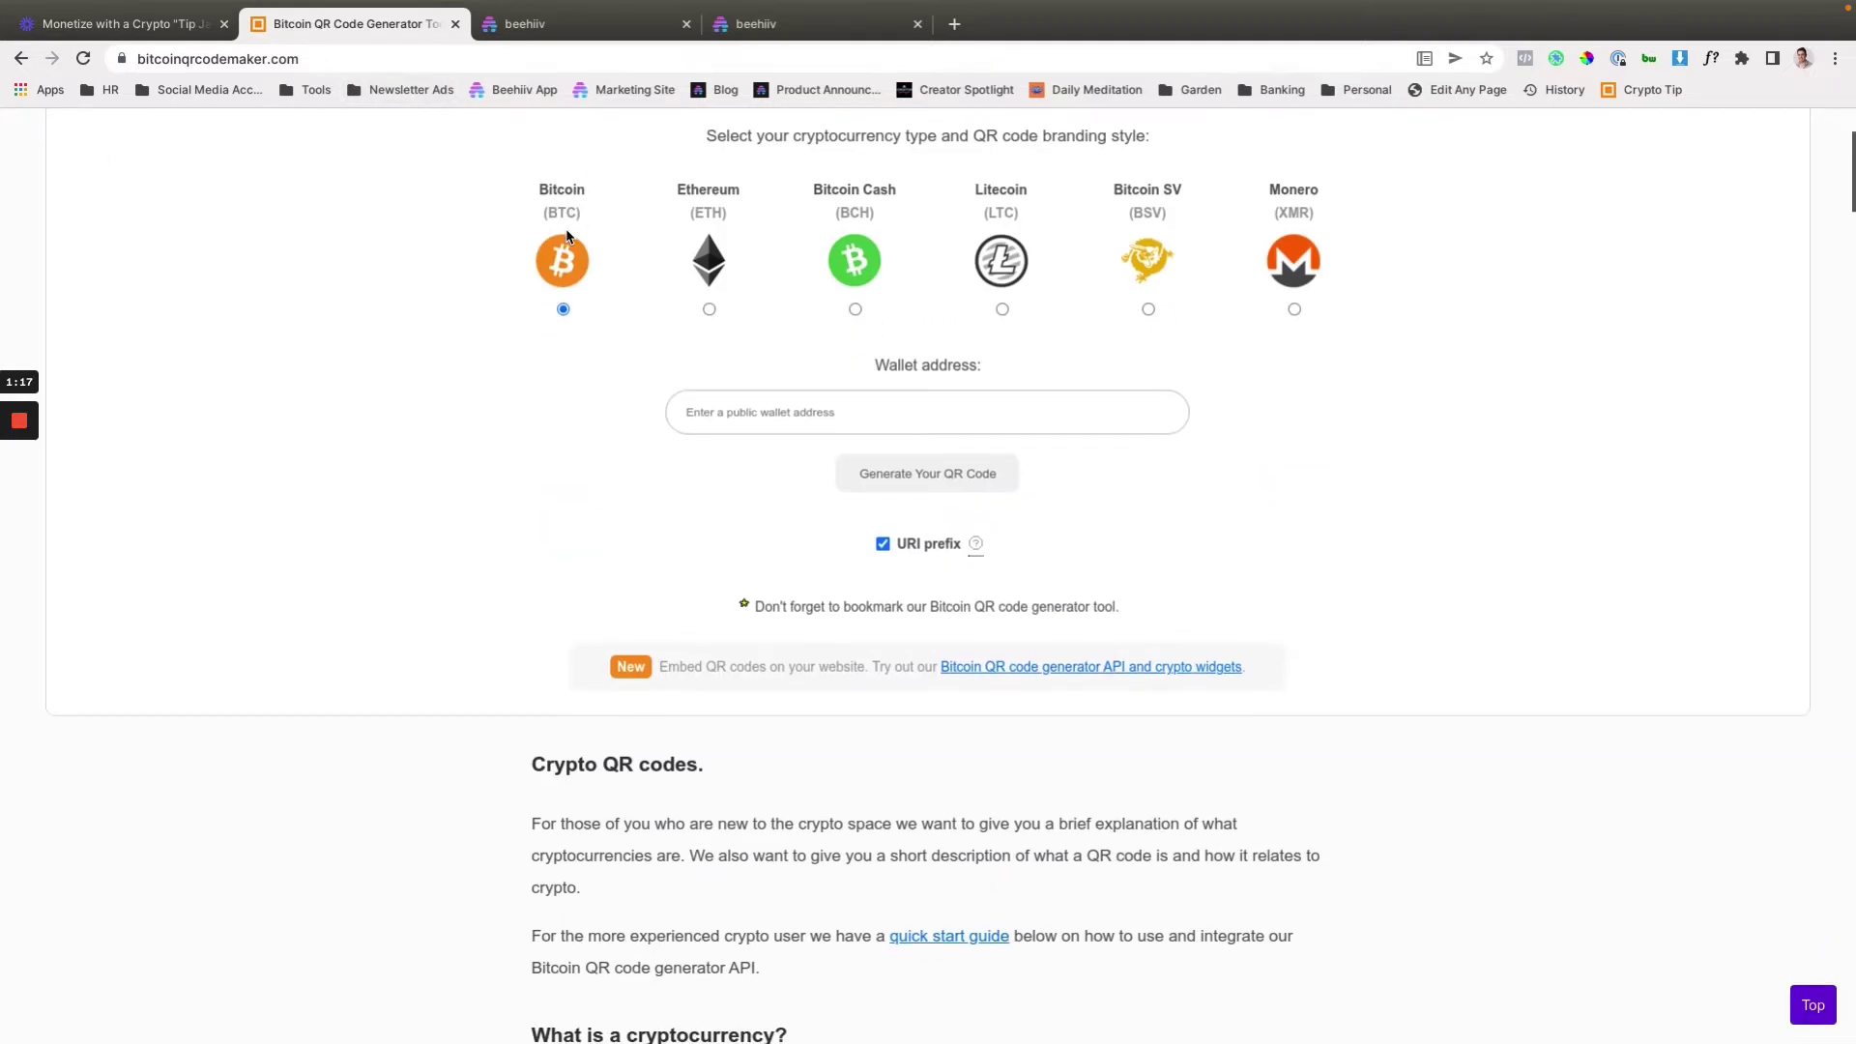
scroll(568, 237, up, 2)
scroll(567, 237, up, 2)
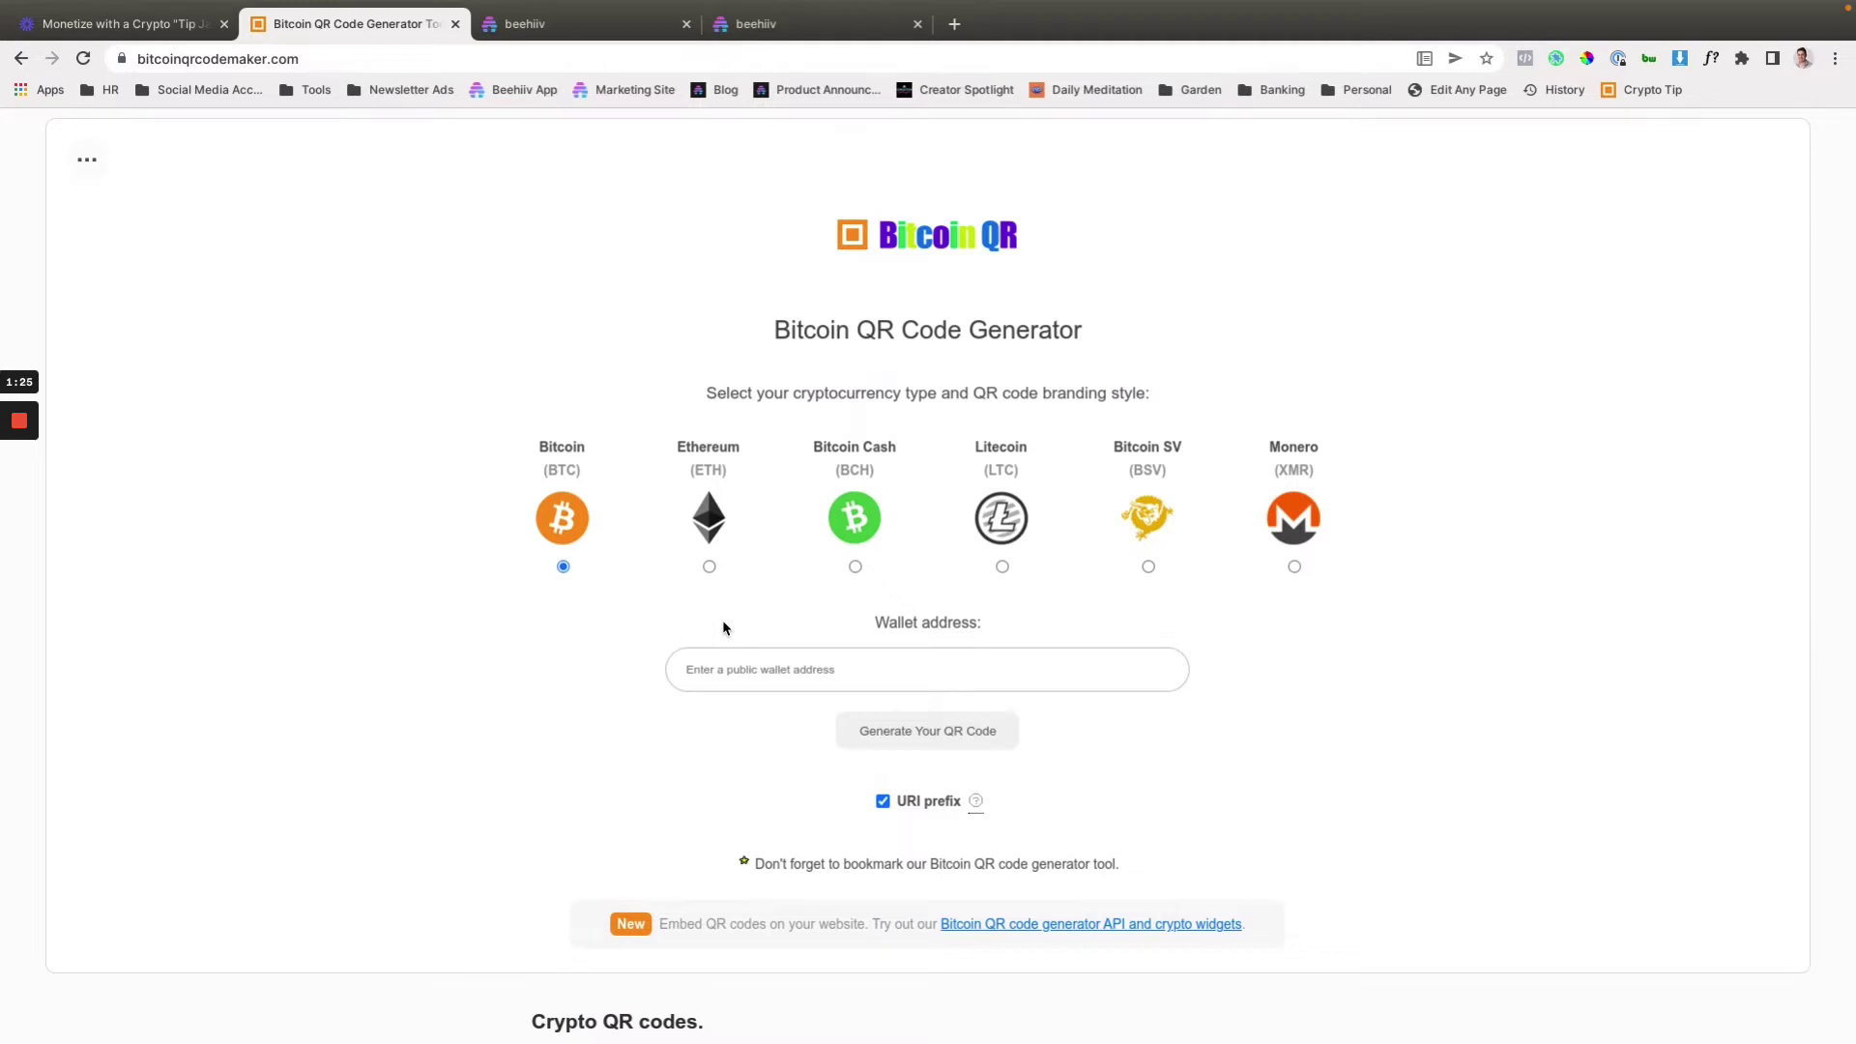
click(708, 567)
click(562, 568)
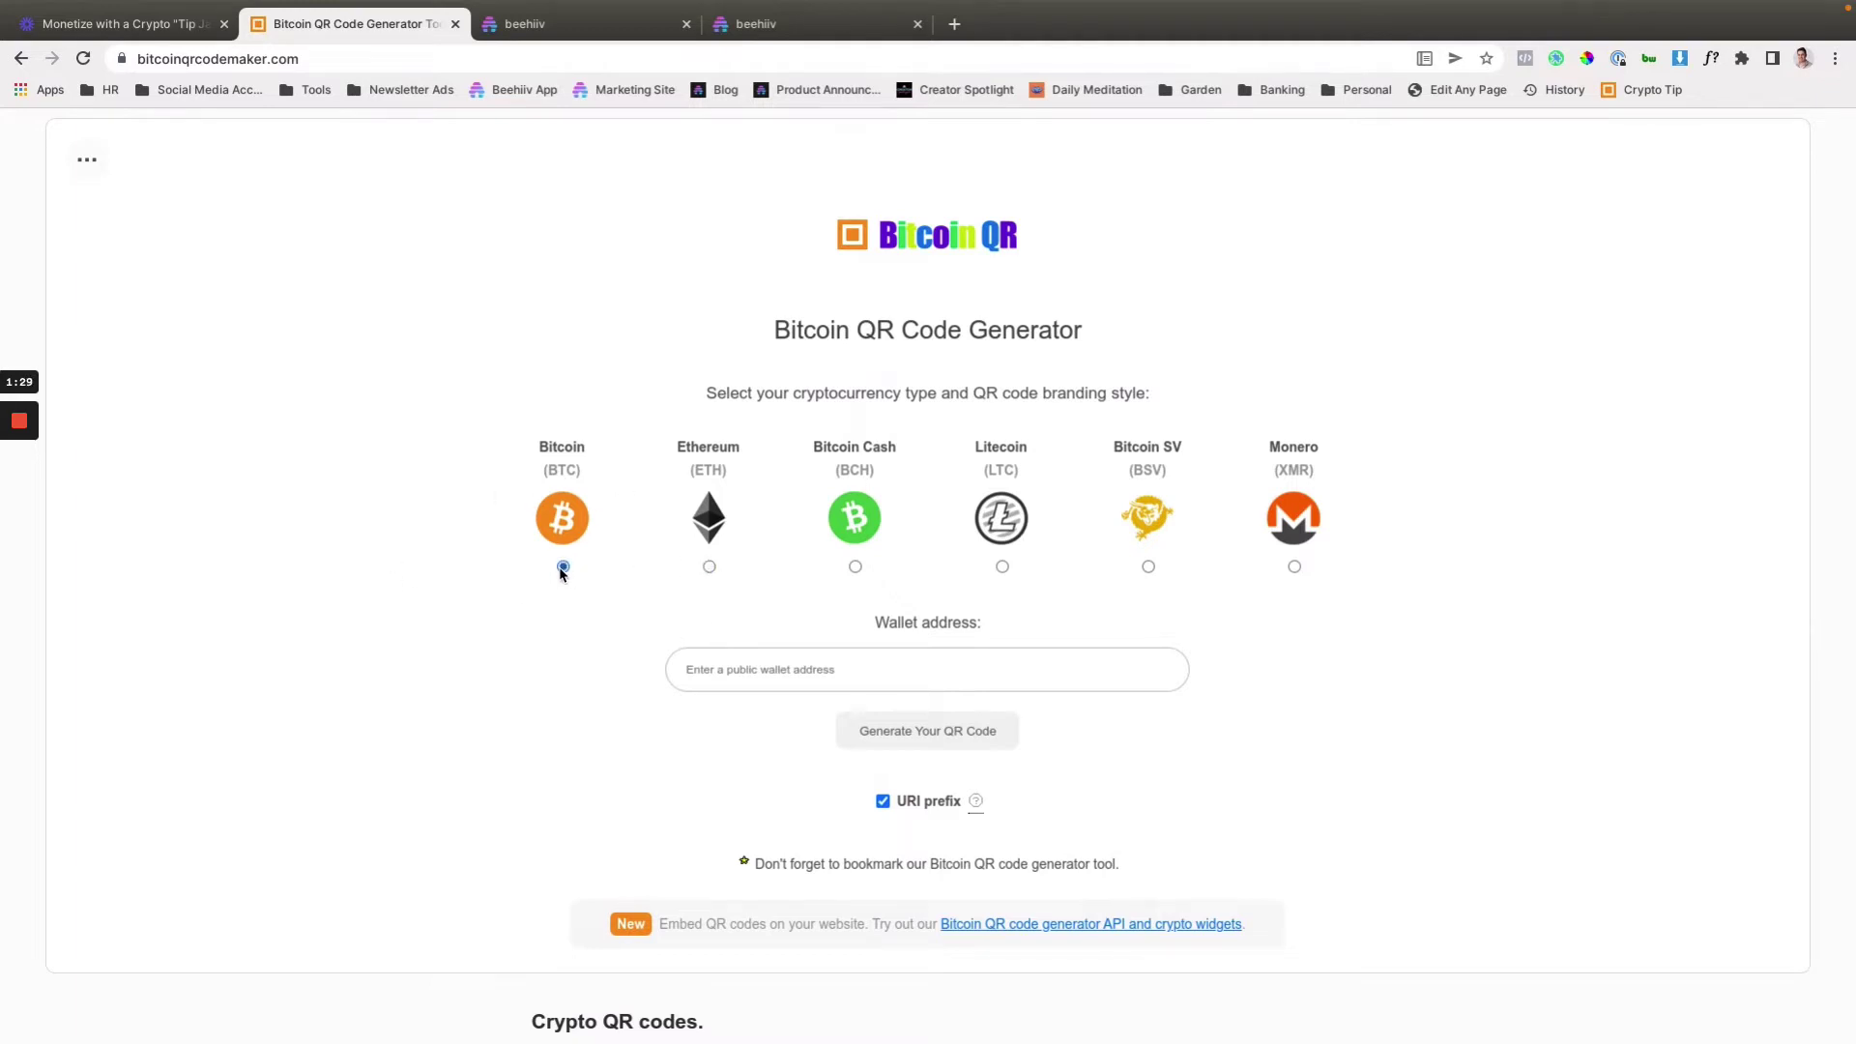
click(854, 566)
click(710, 567)
- Click into the public wallet address field and leave it empty
click(709, 672)
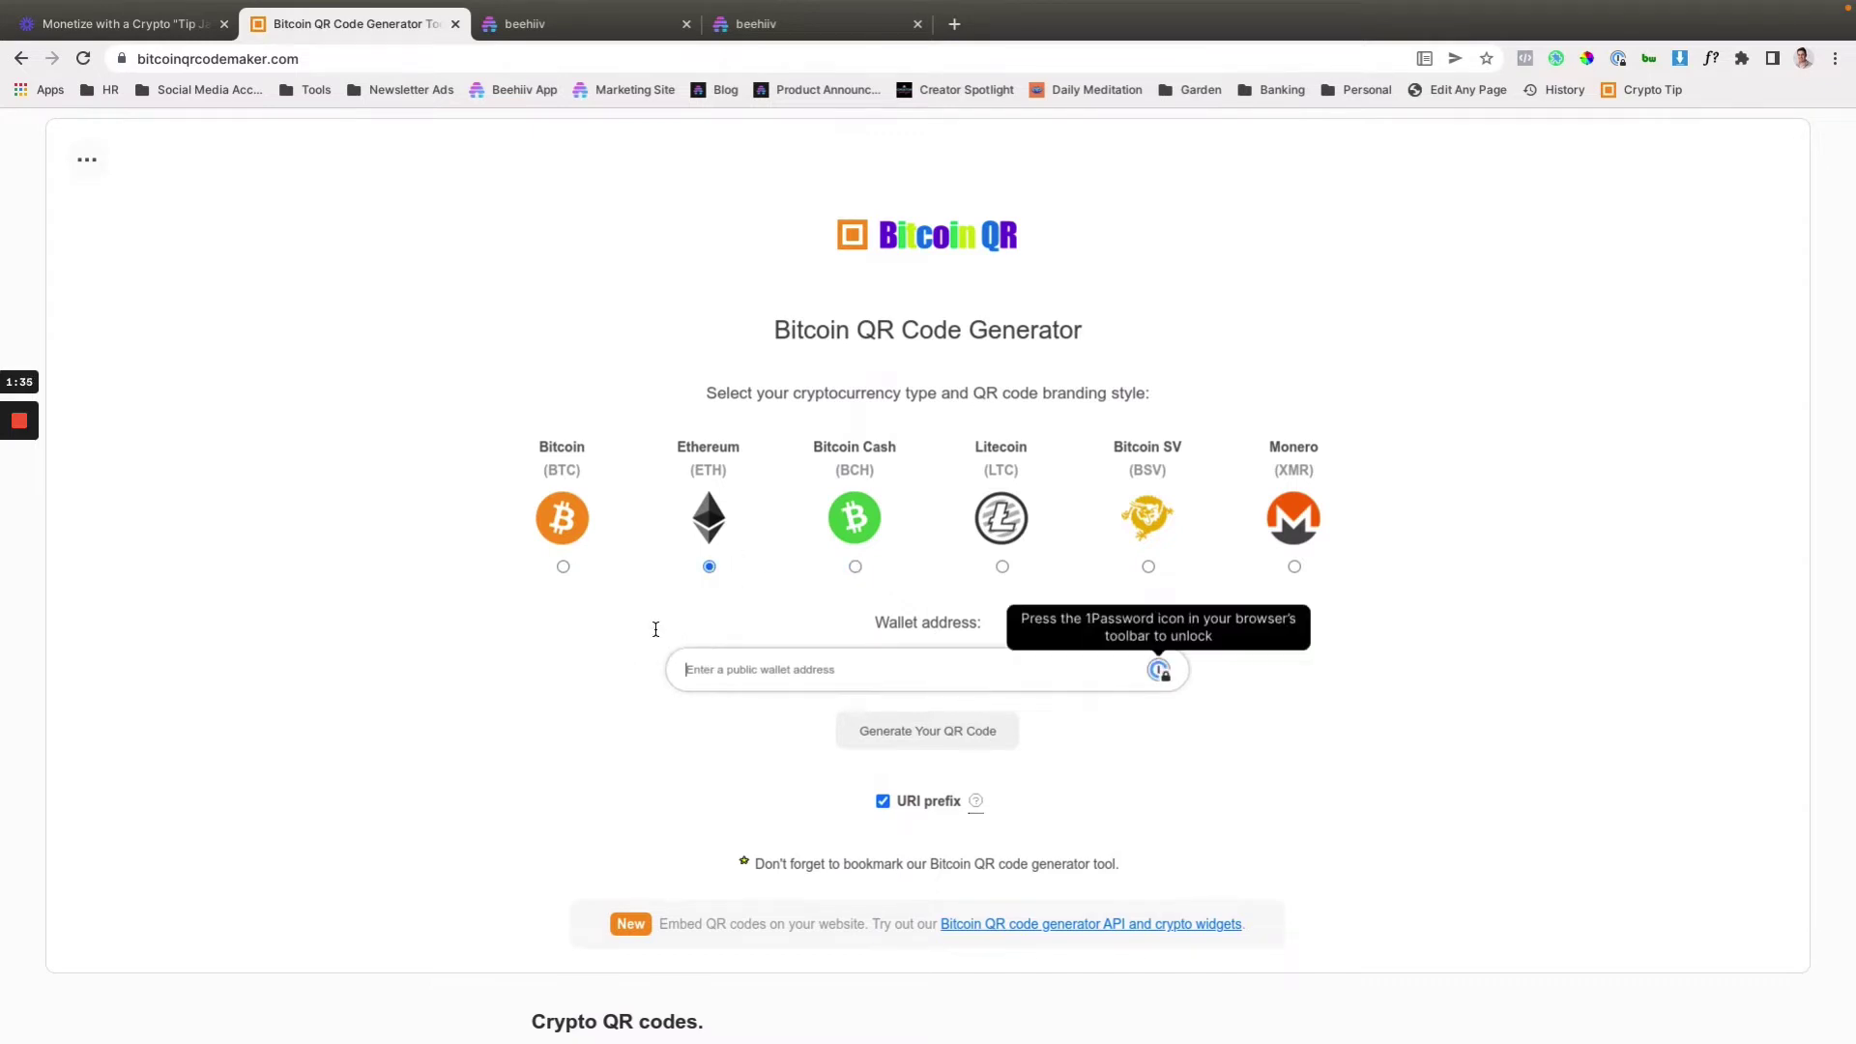
click(585, 661)
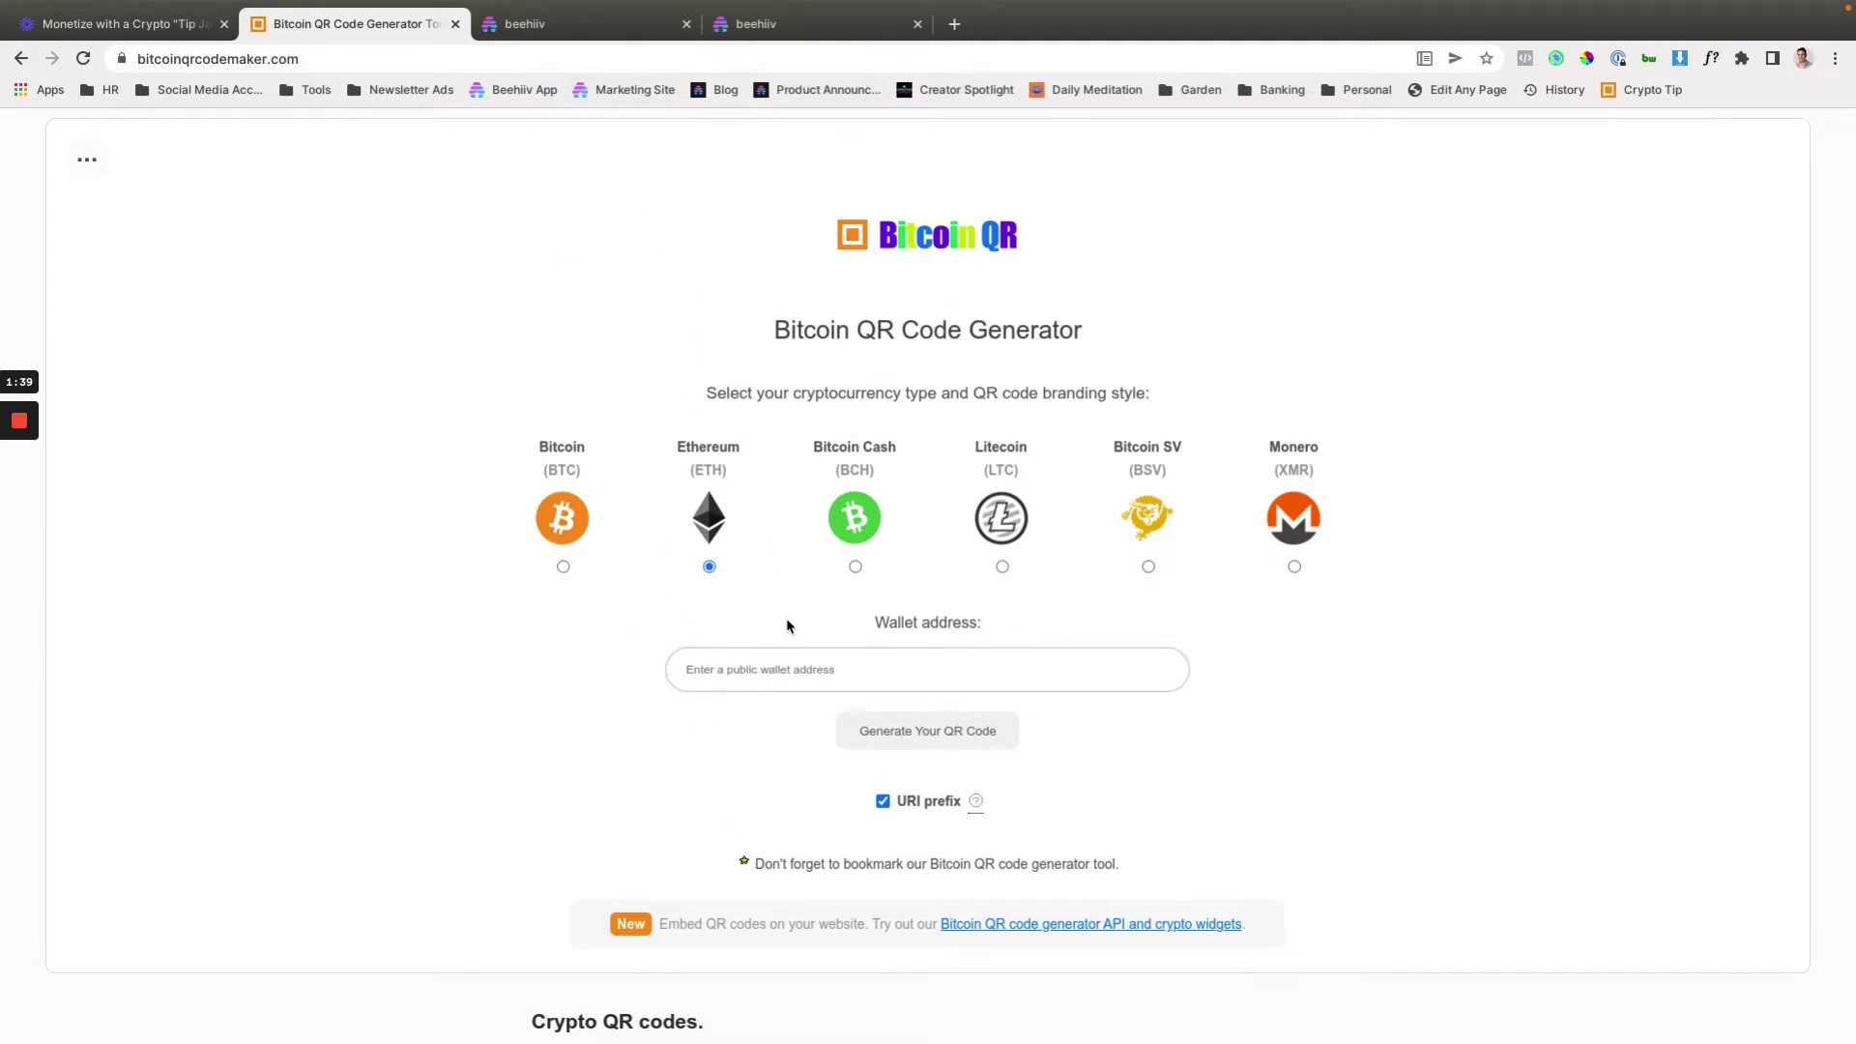
mouse_move(975, 801)
scroll(854, 643, down, 1)
scroll(870, 696, up, 1)
- Go from beehiiv's posts list to the Email Template settings and show the Email Footer section
click(529, 21)
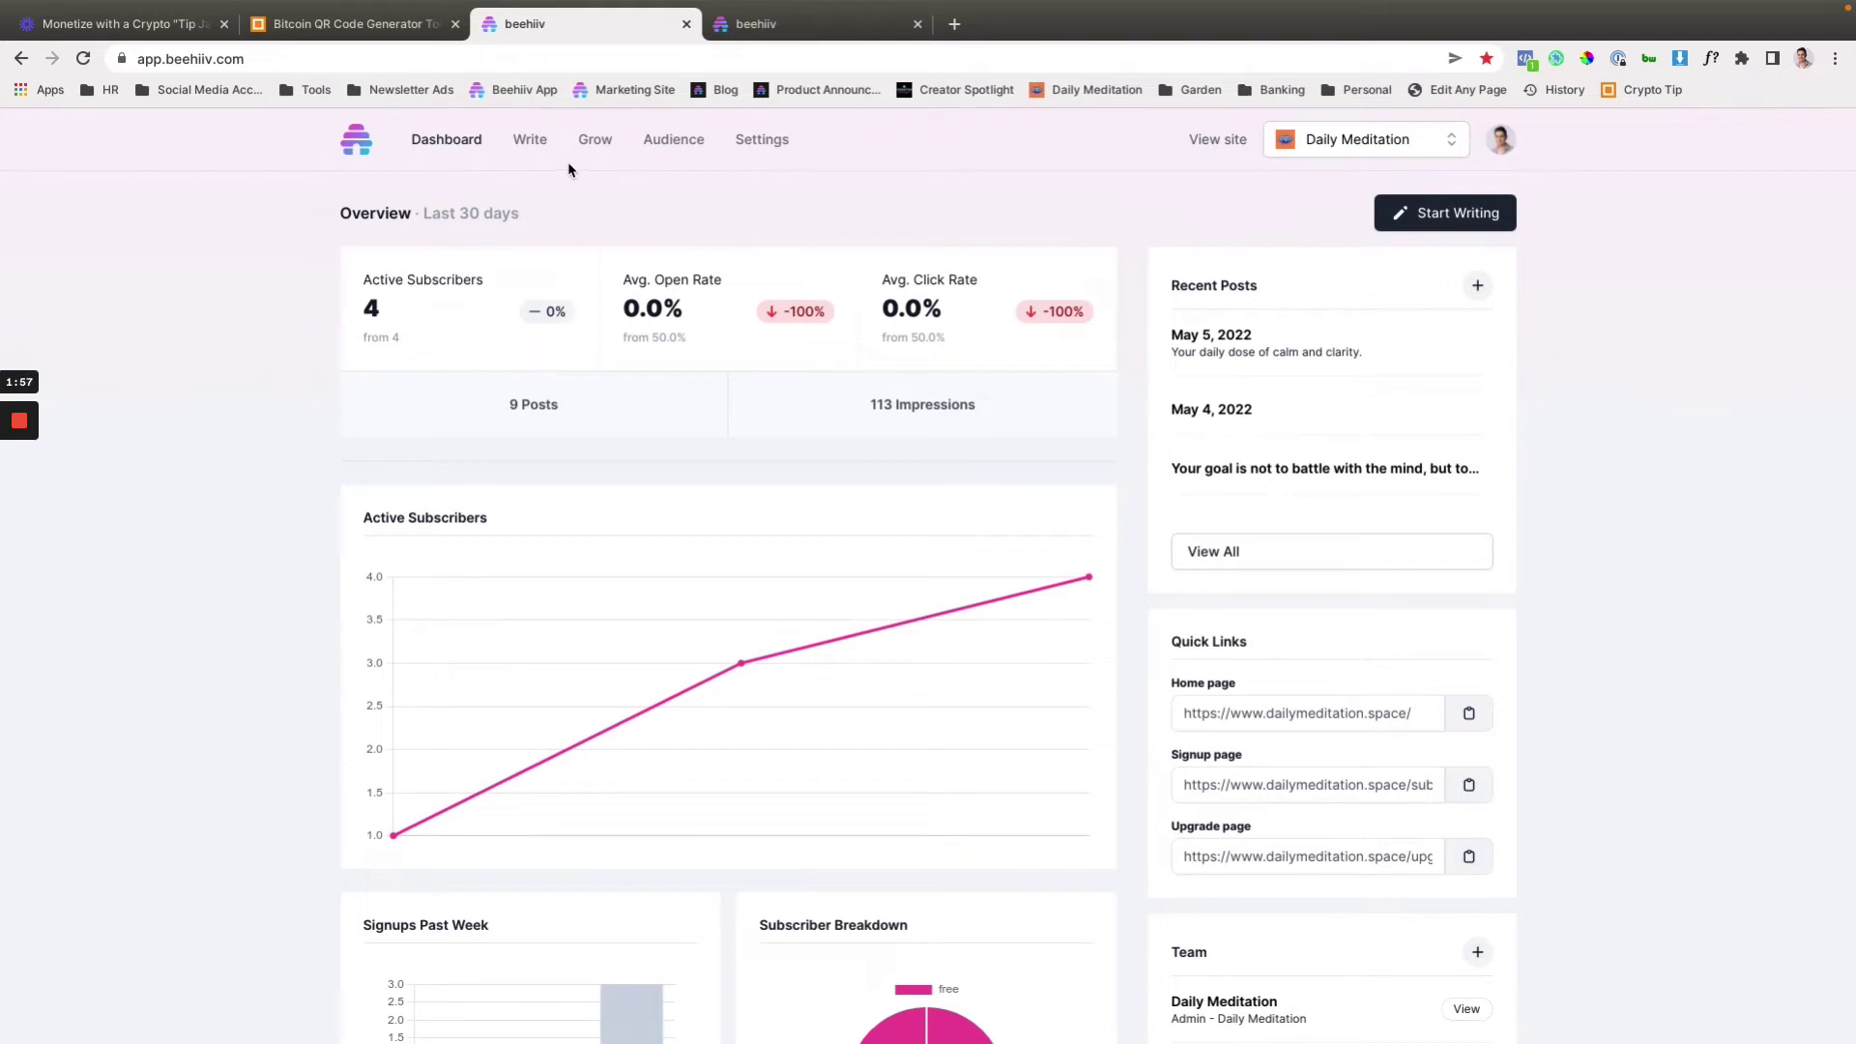
mouse_move(532, 141)
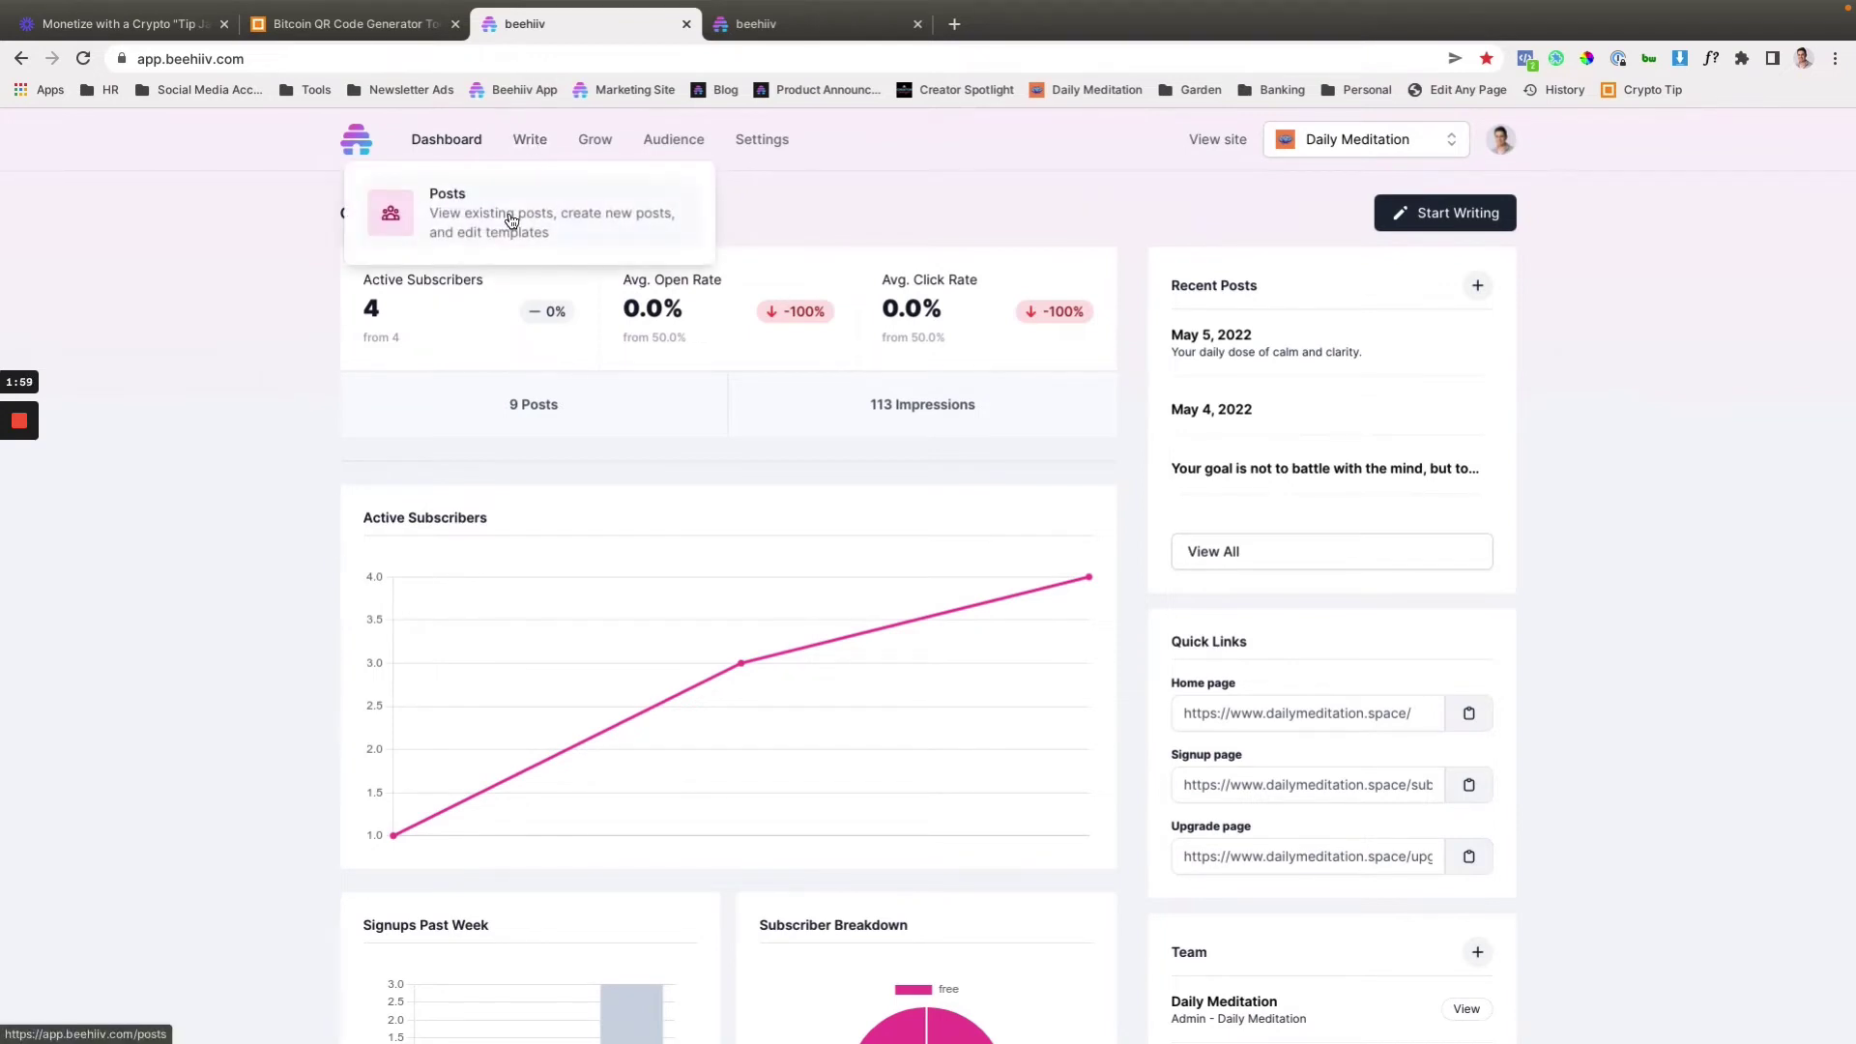
click(633, 215)
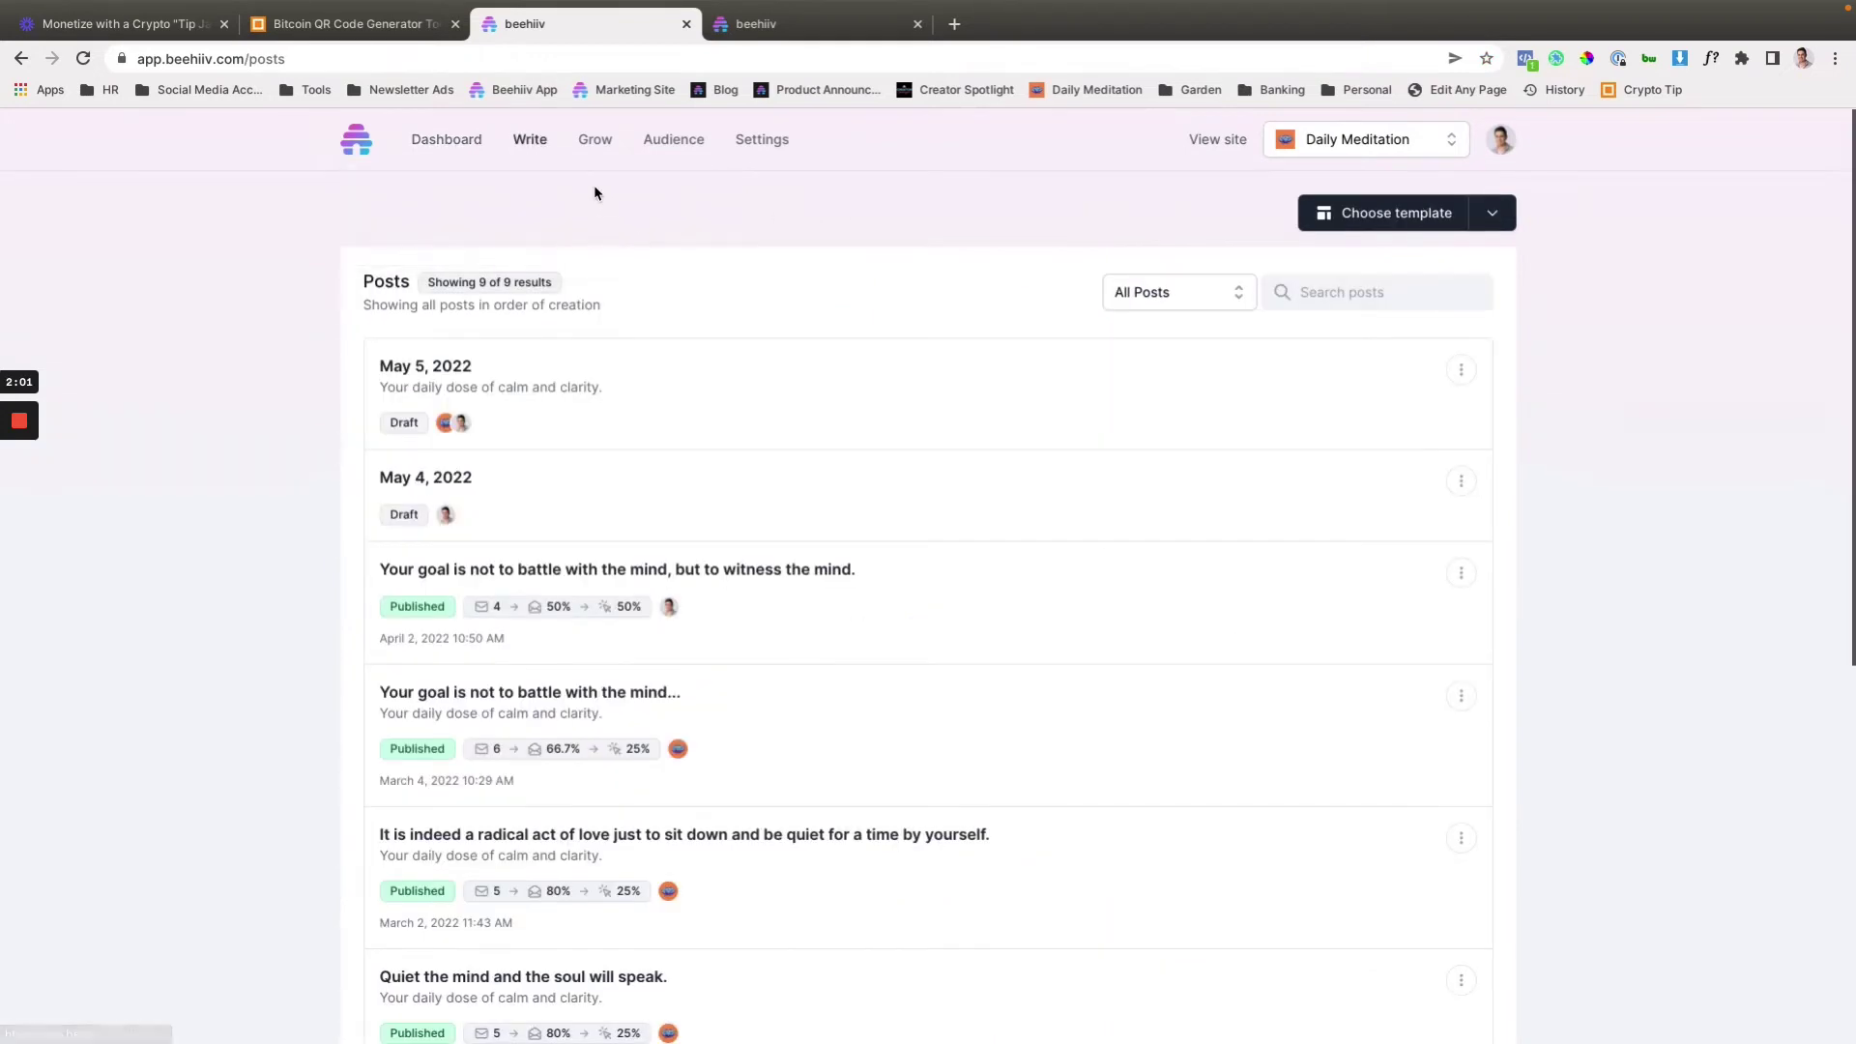
click(1462, 372)
click(778, 133)
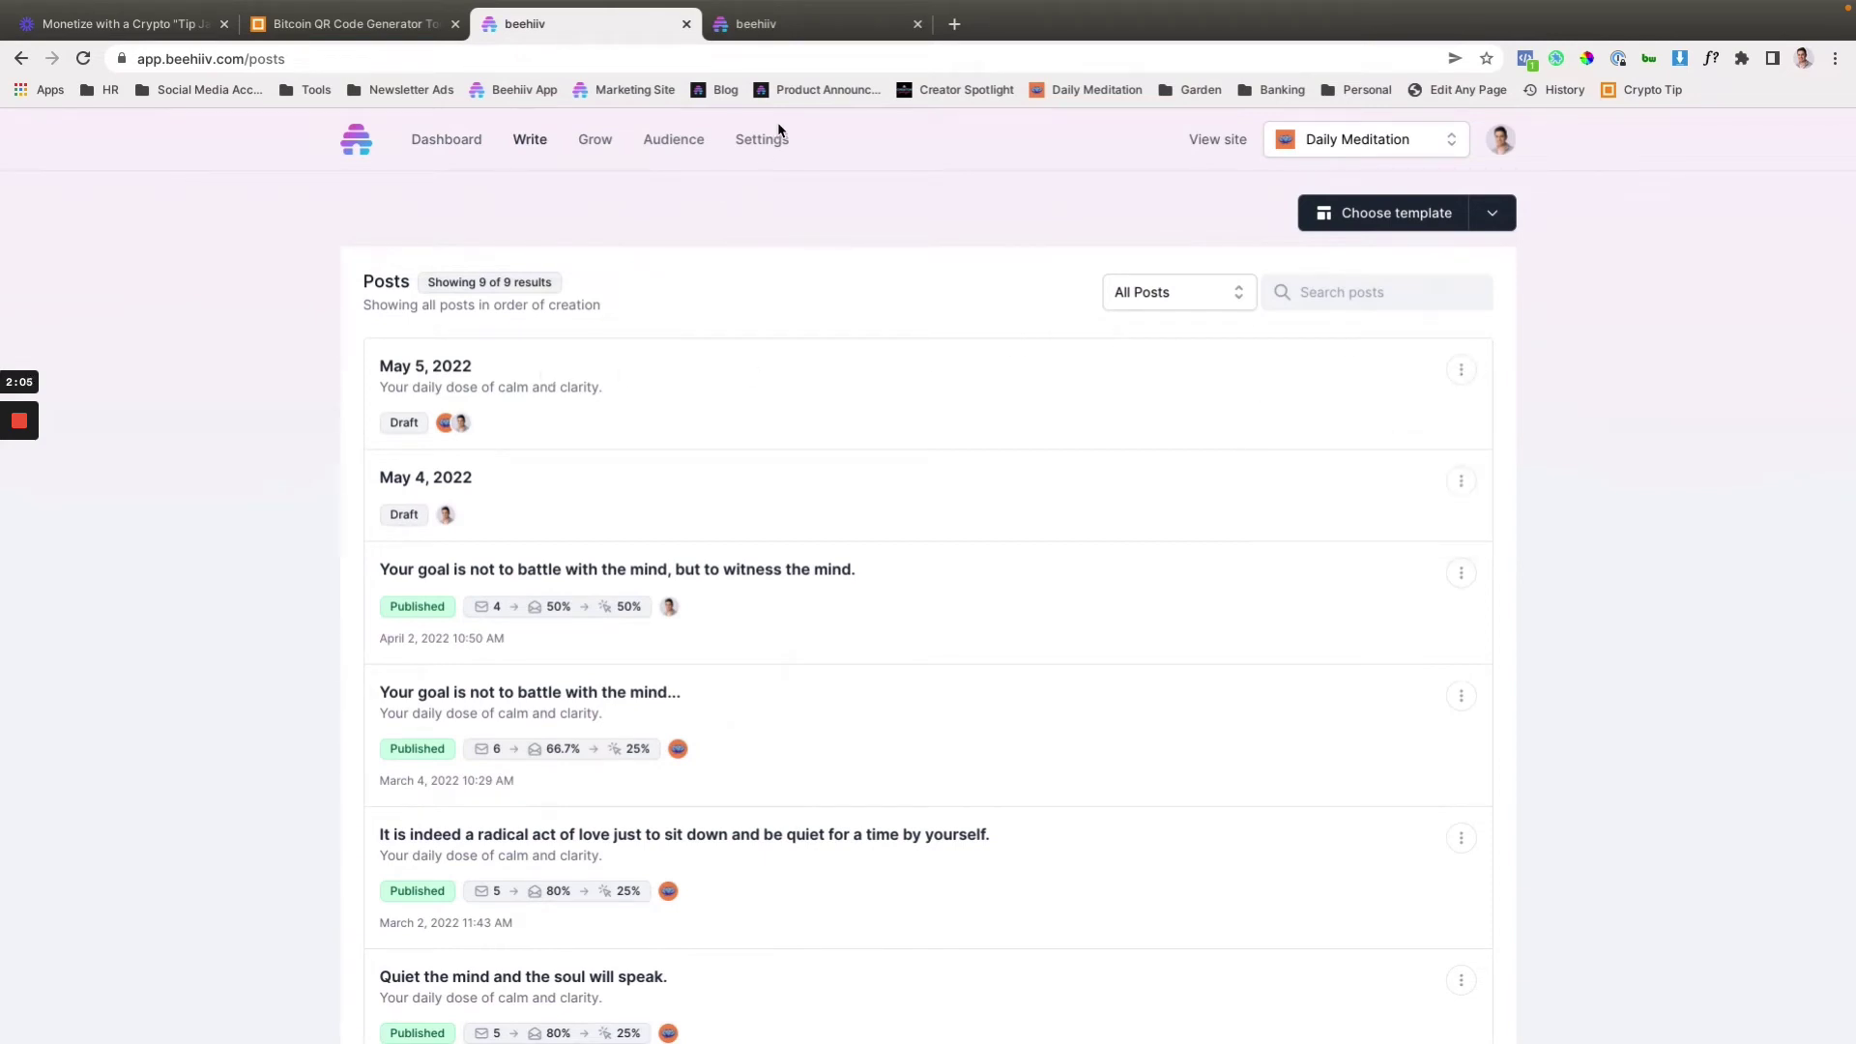
click(458, 373)
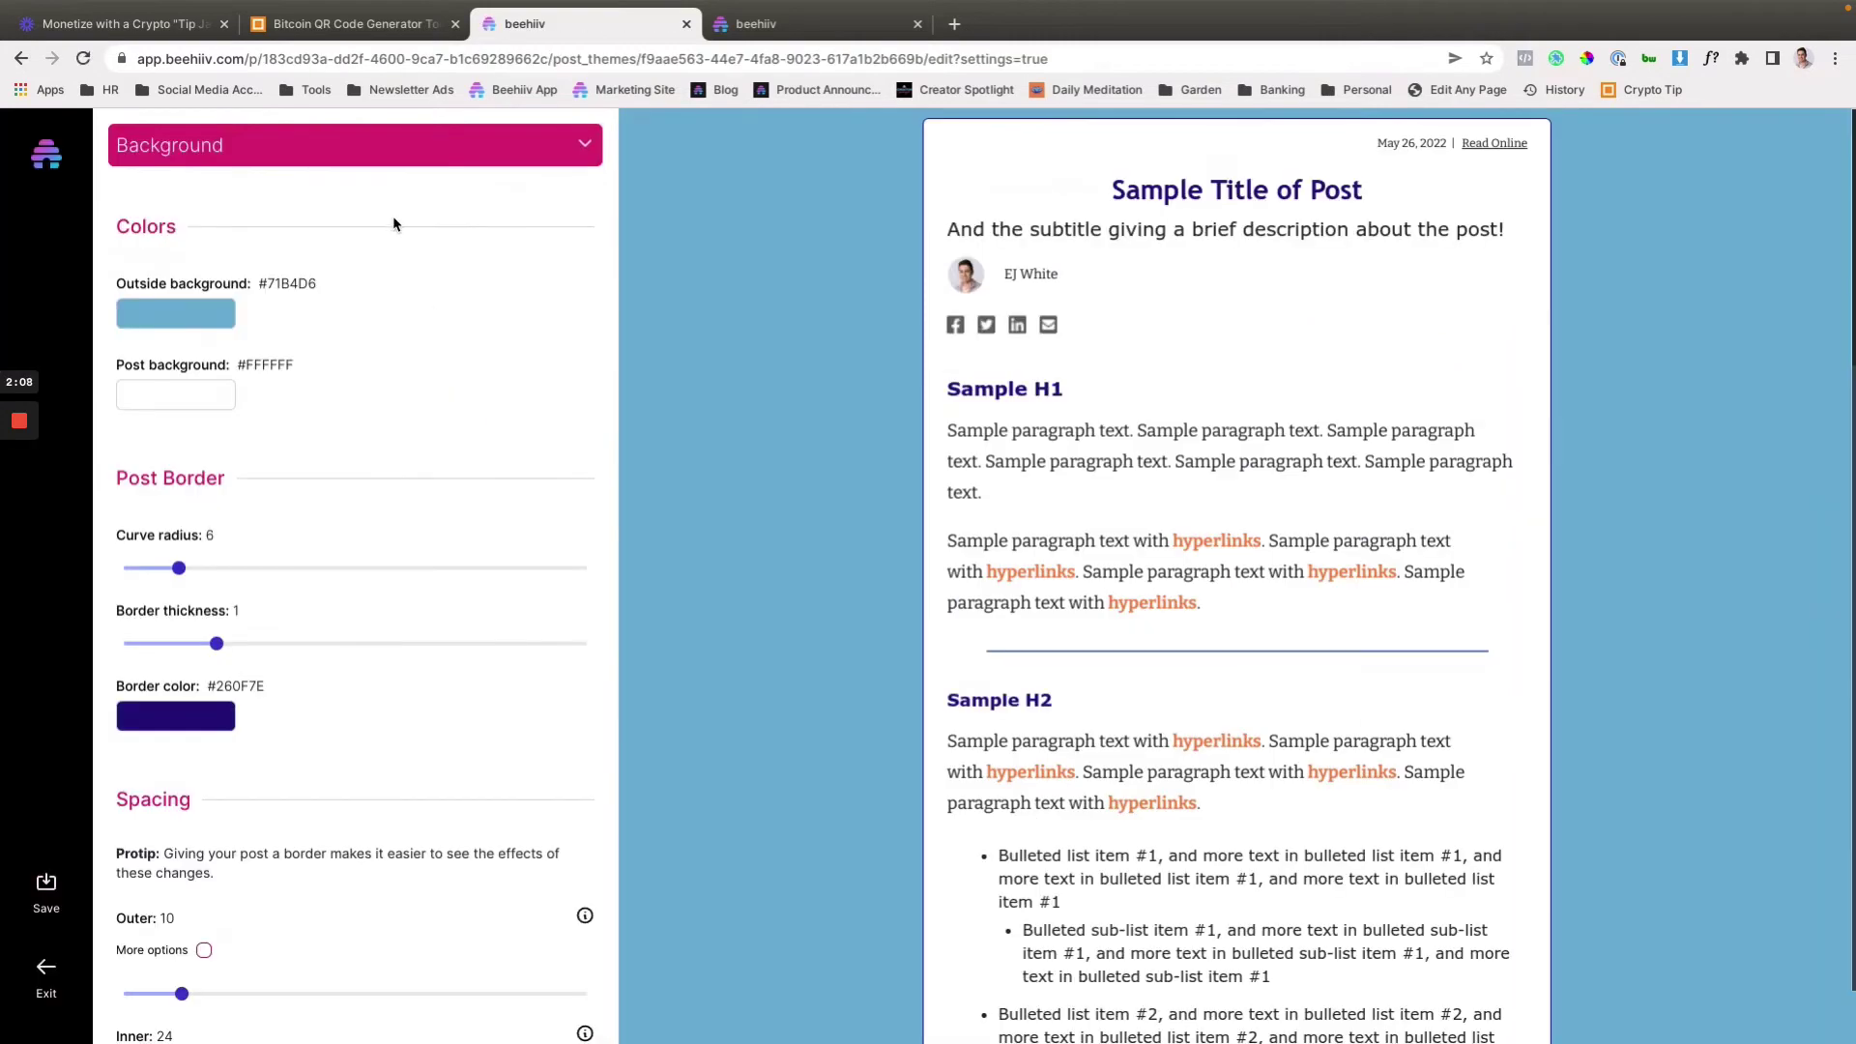
click(390, 147)
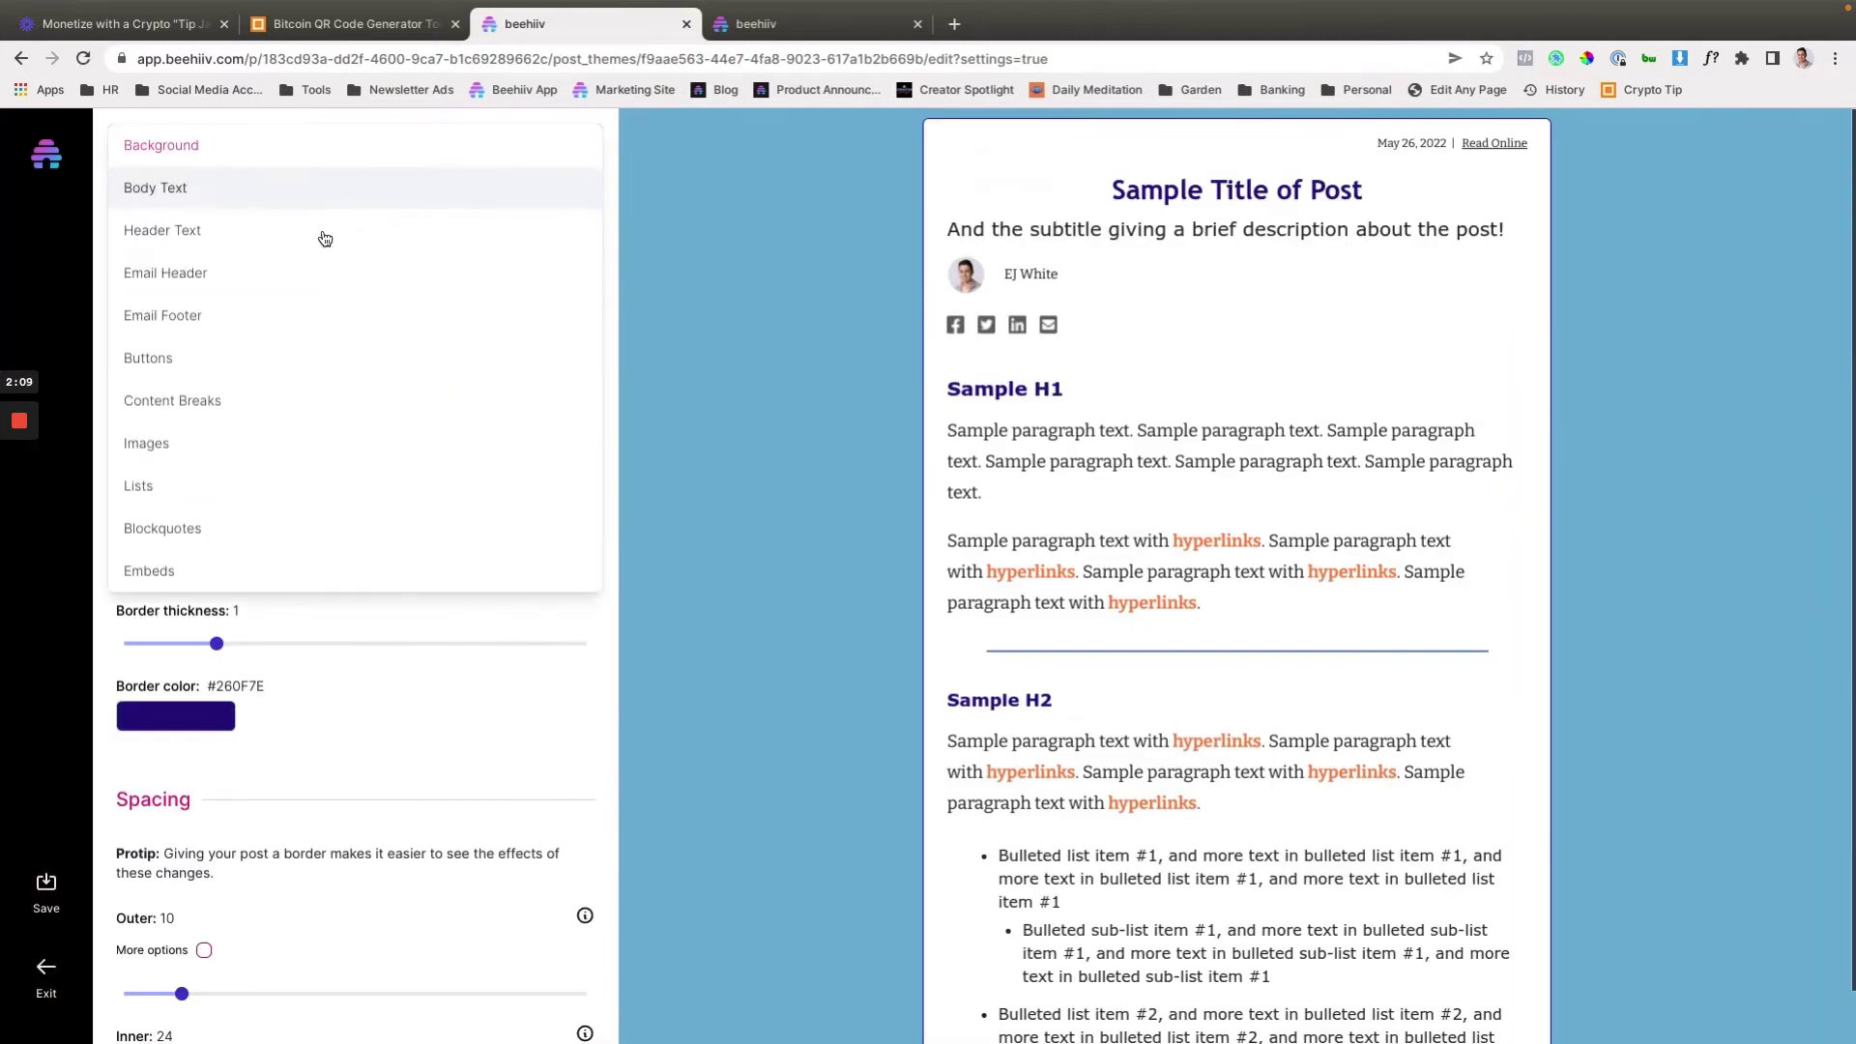
click(302, 319)
scroll(381, 497, down, 5)
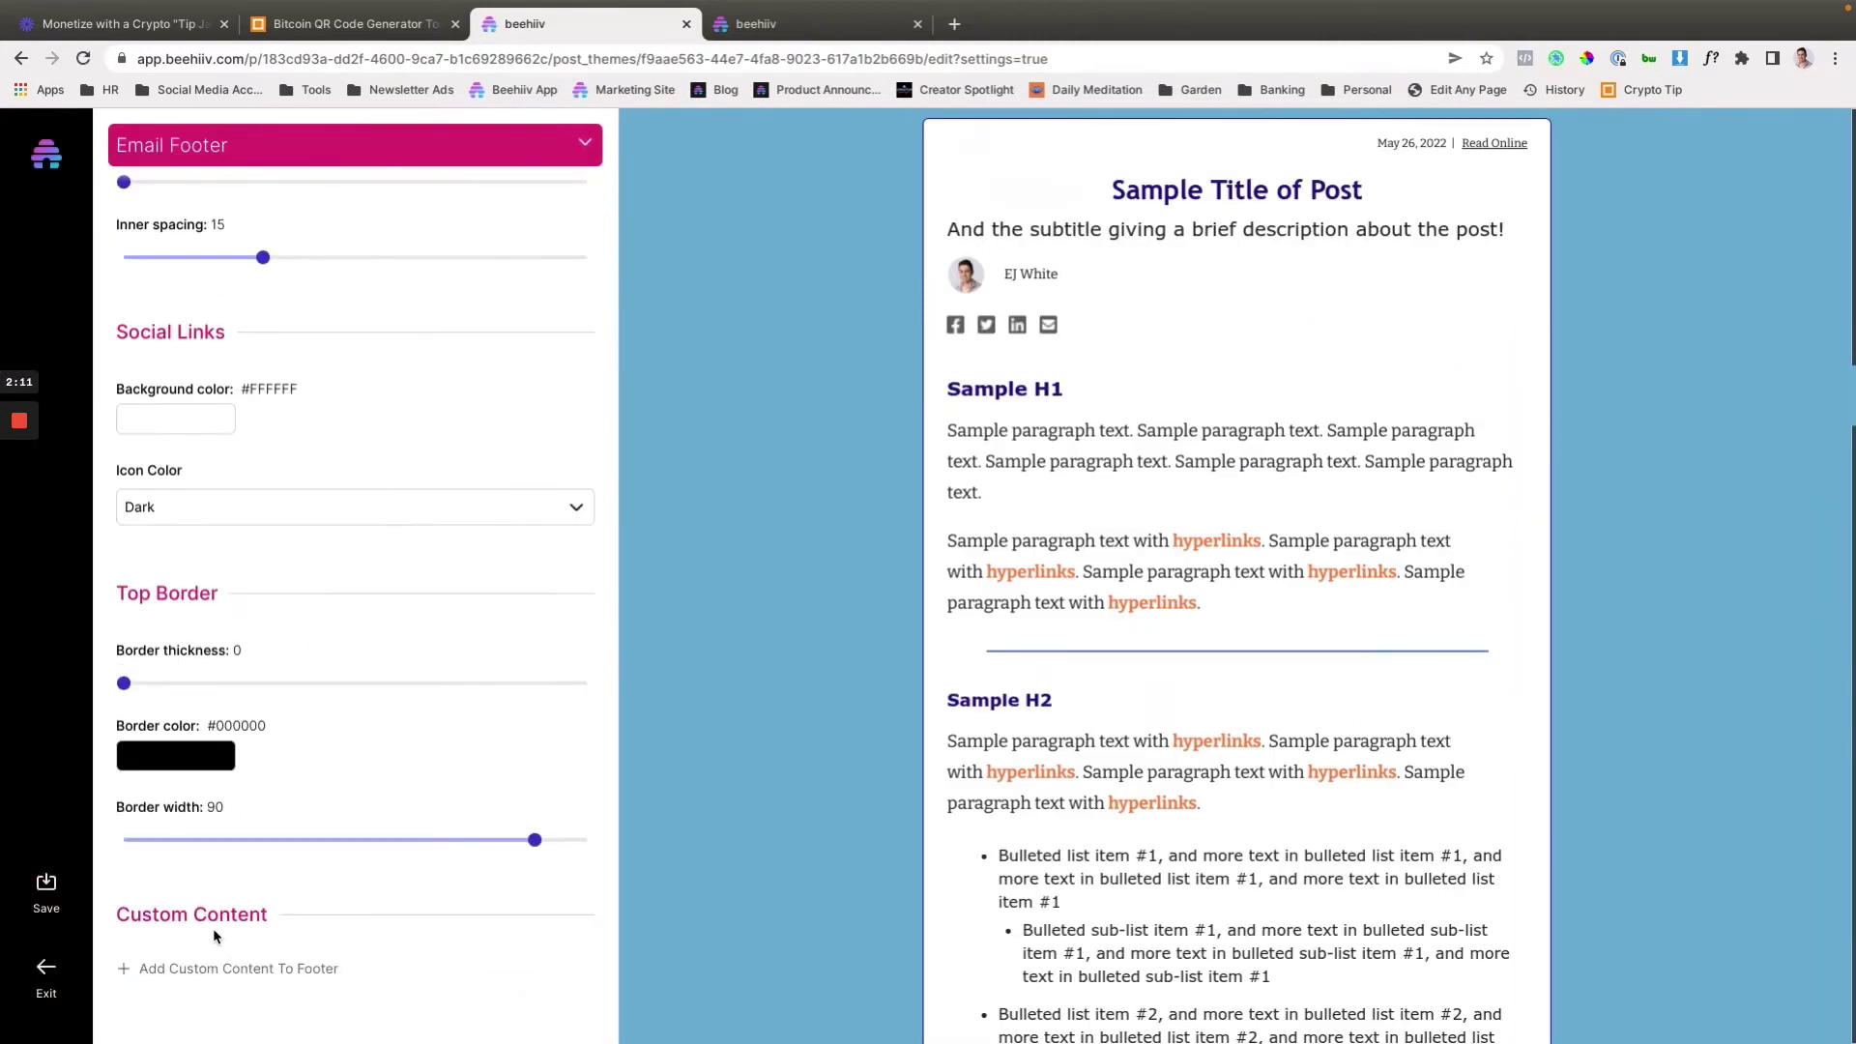
- Enable custom footer content and check the 'Enjoying the newsletter?' and 'Consider making an ETH tip:' lines
click(196, 971)
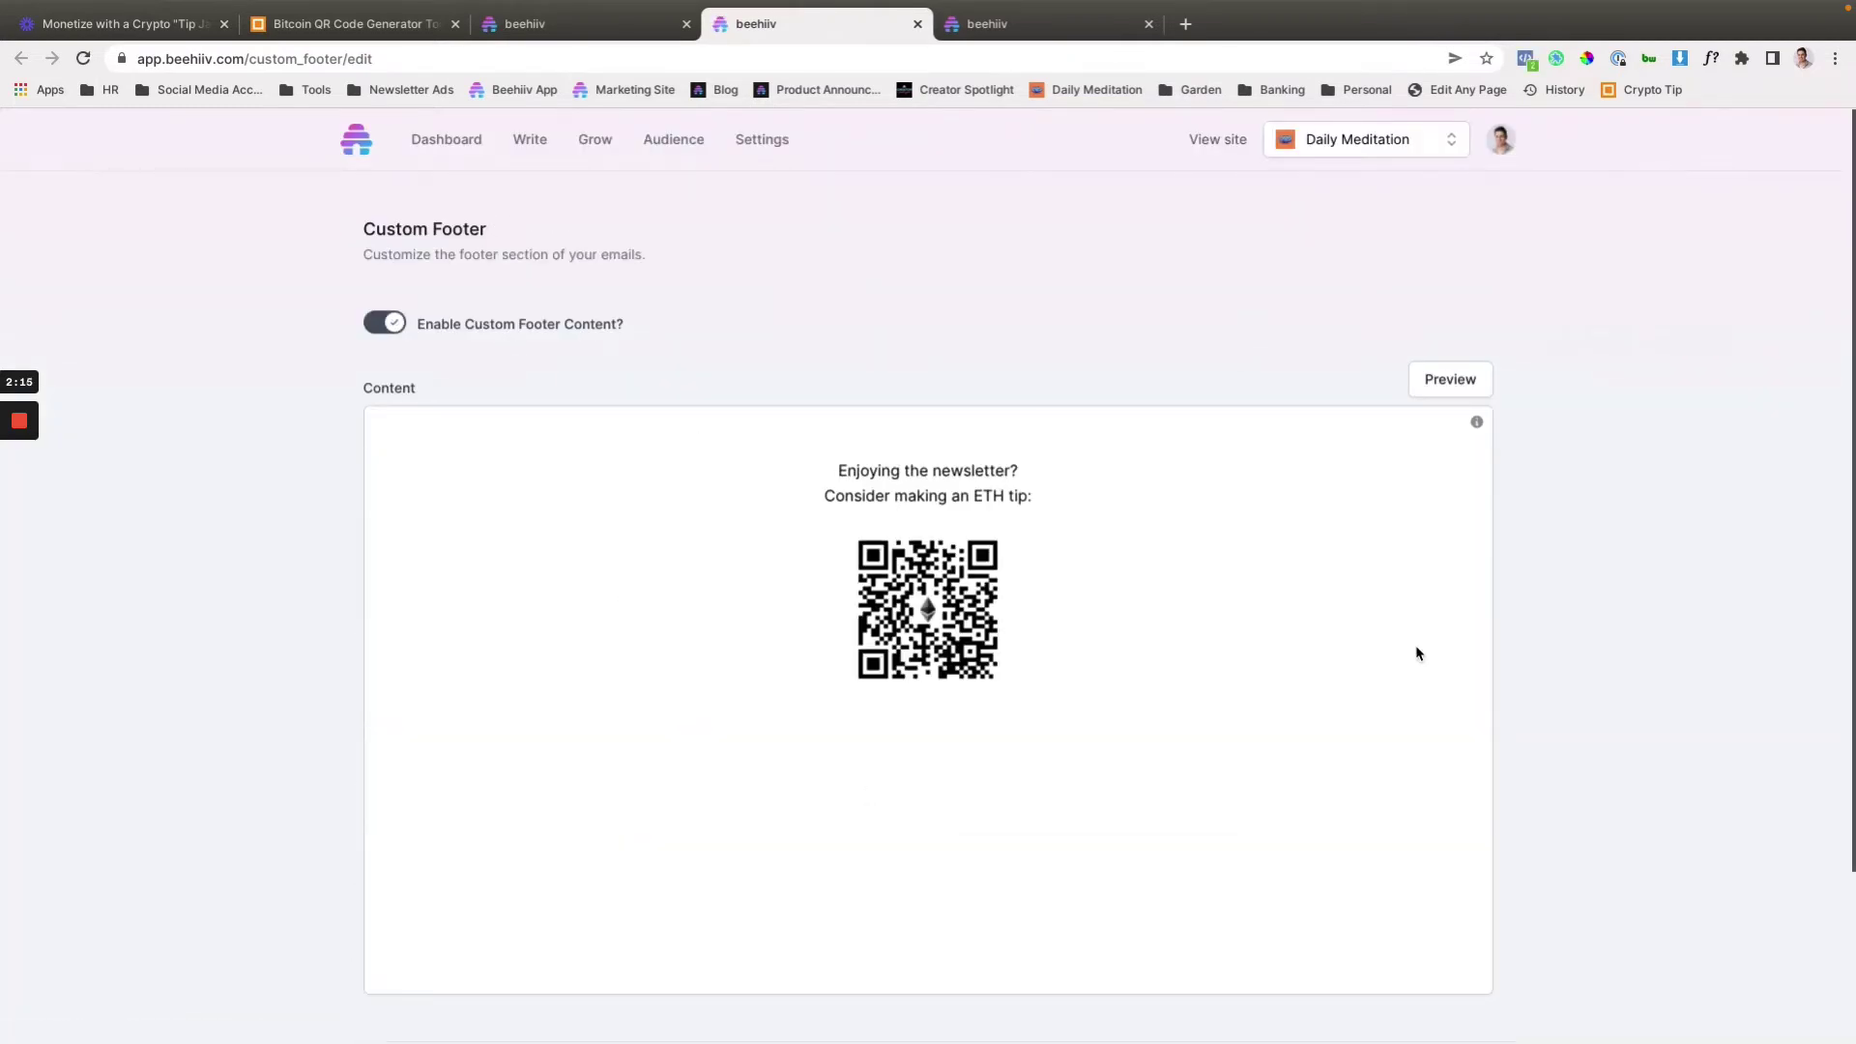
drag(837, 471, 1063, 477)
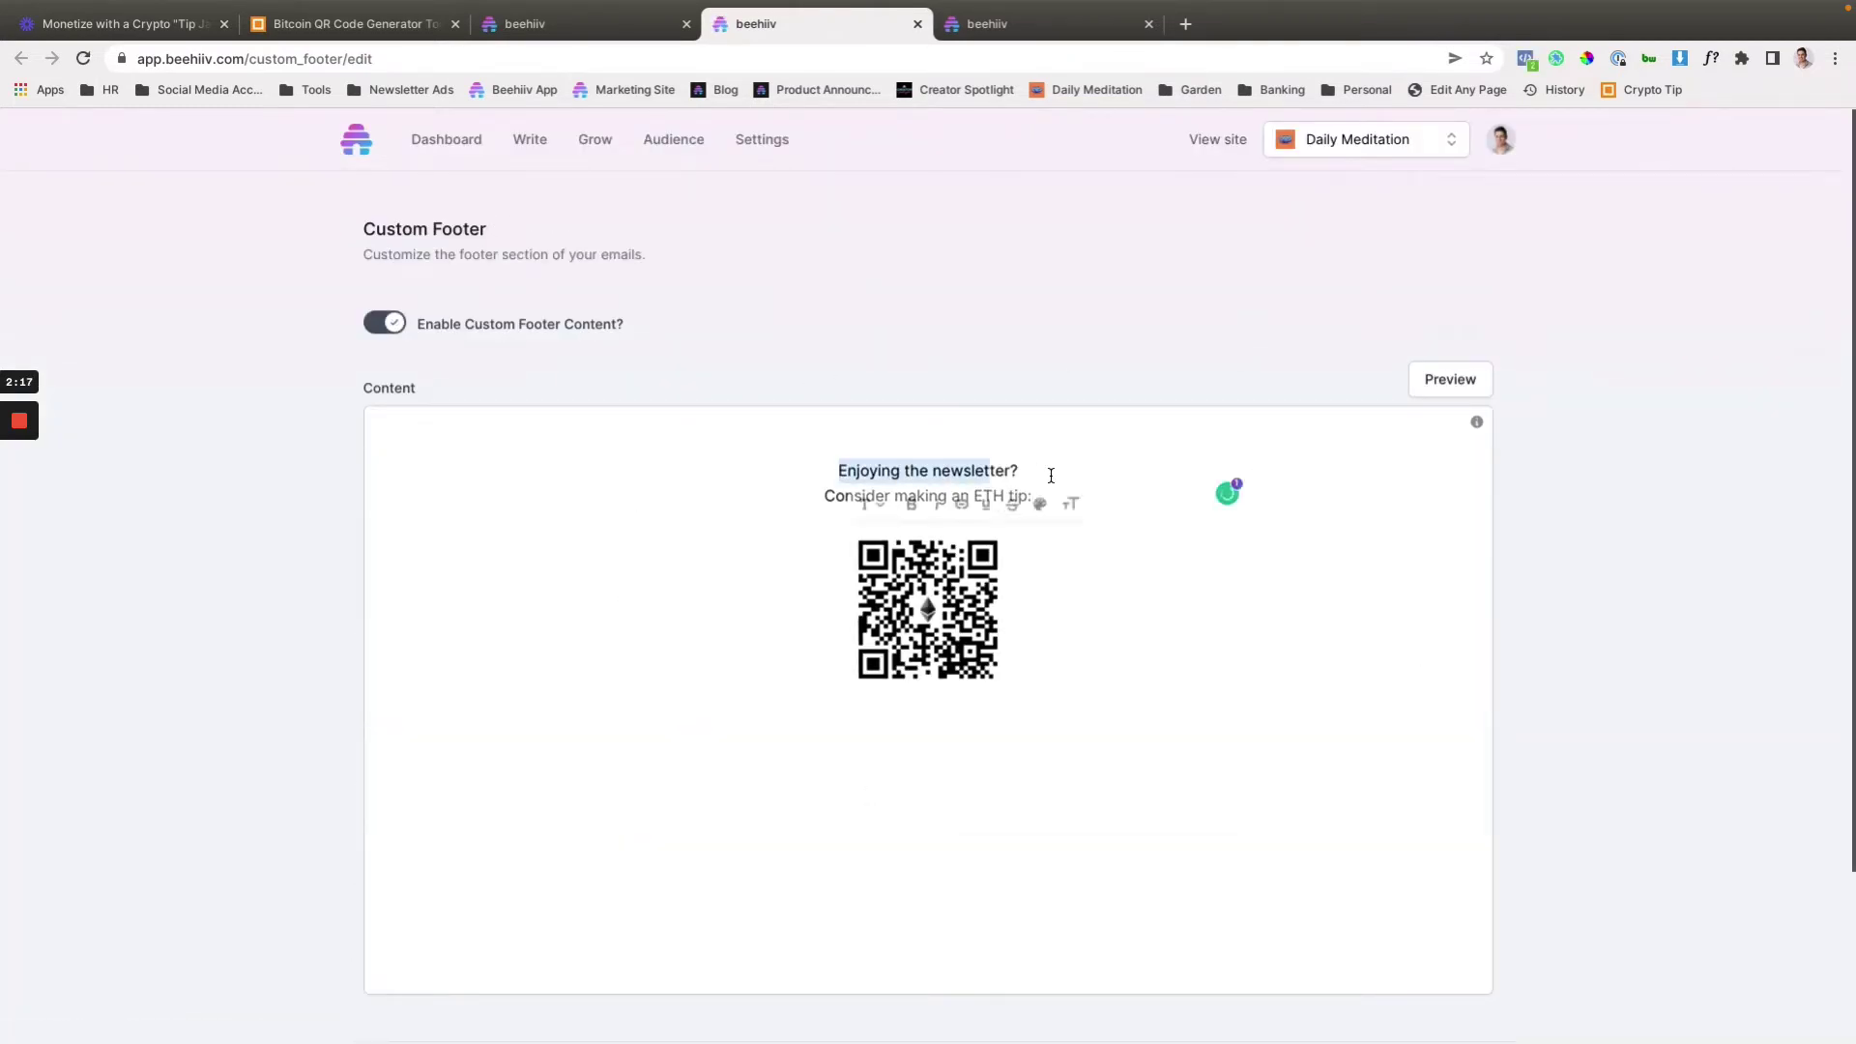
click(1075, 456)
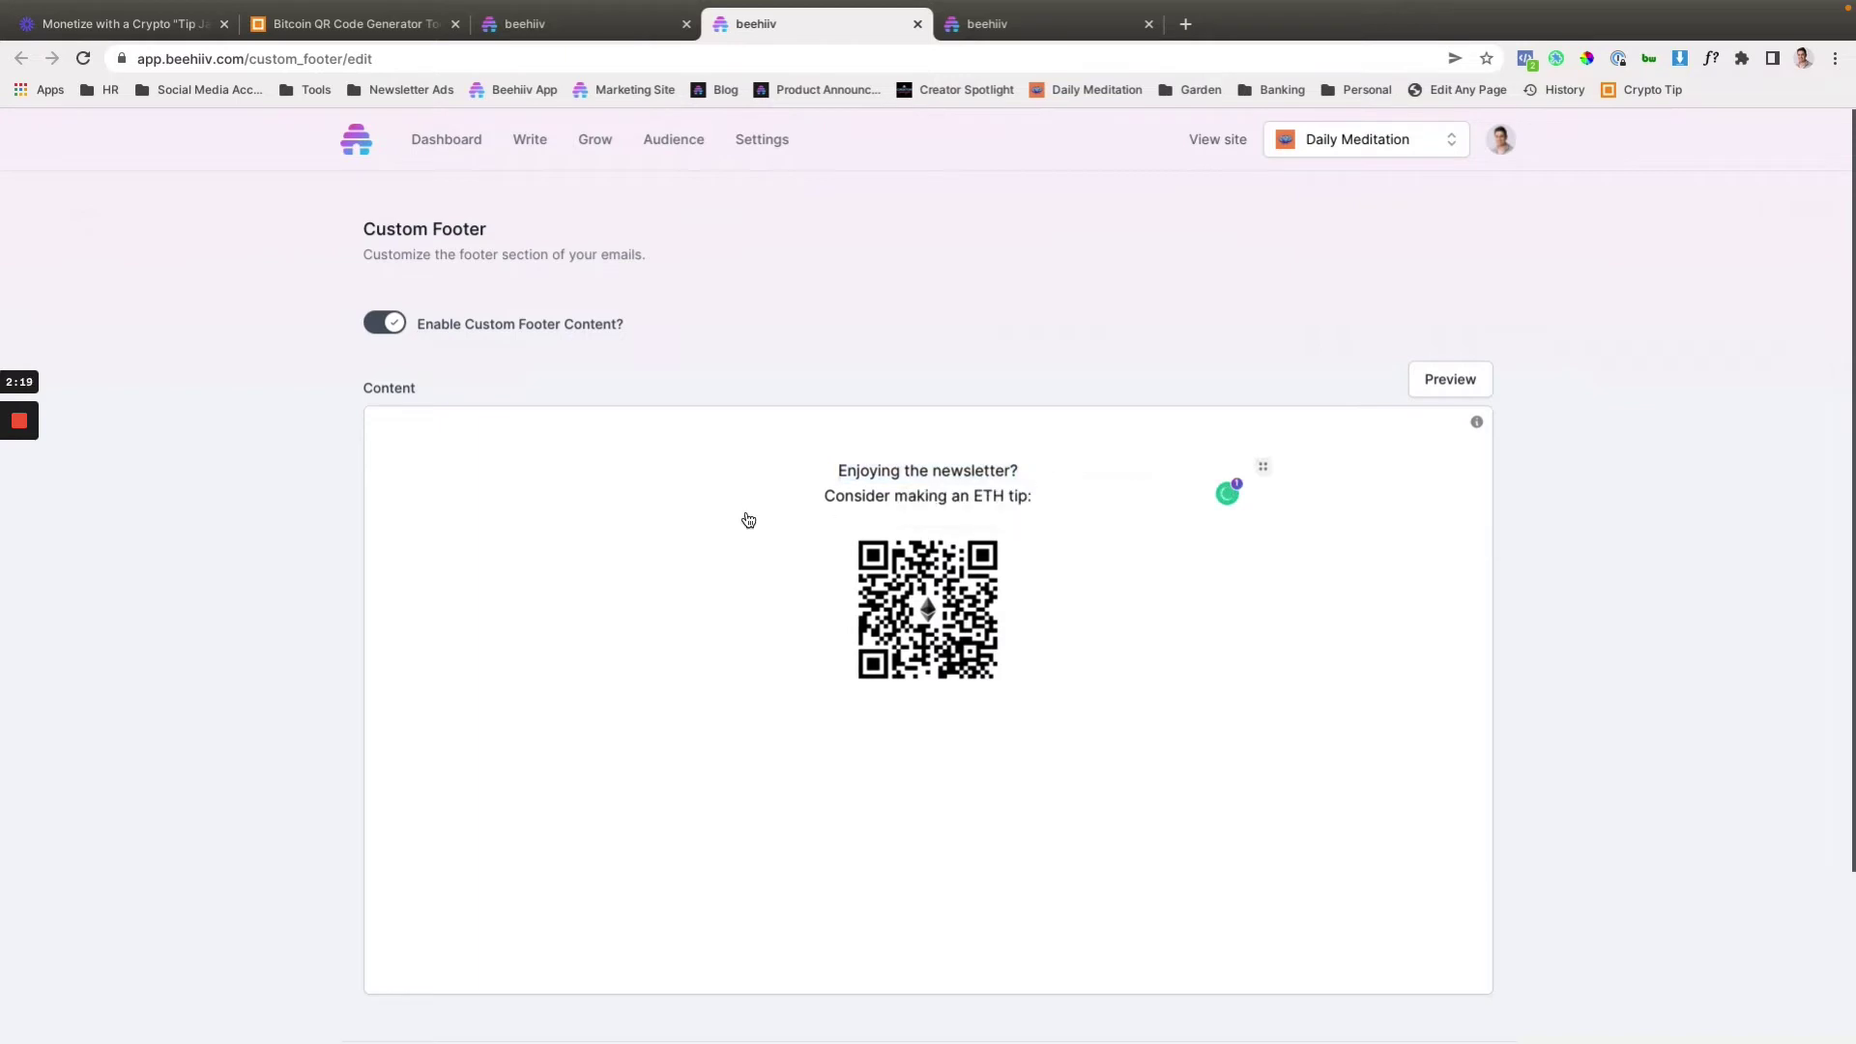
drag(808, 497, 1086, 505)
click(1016, 634)
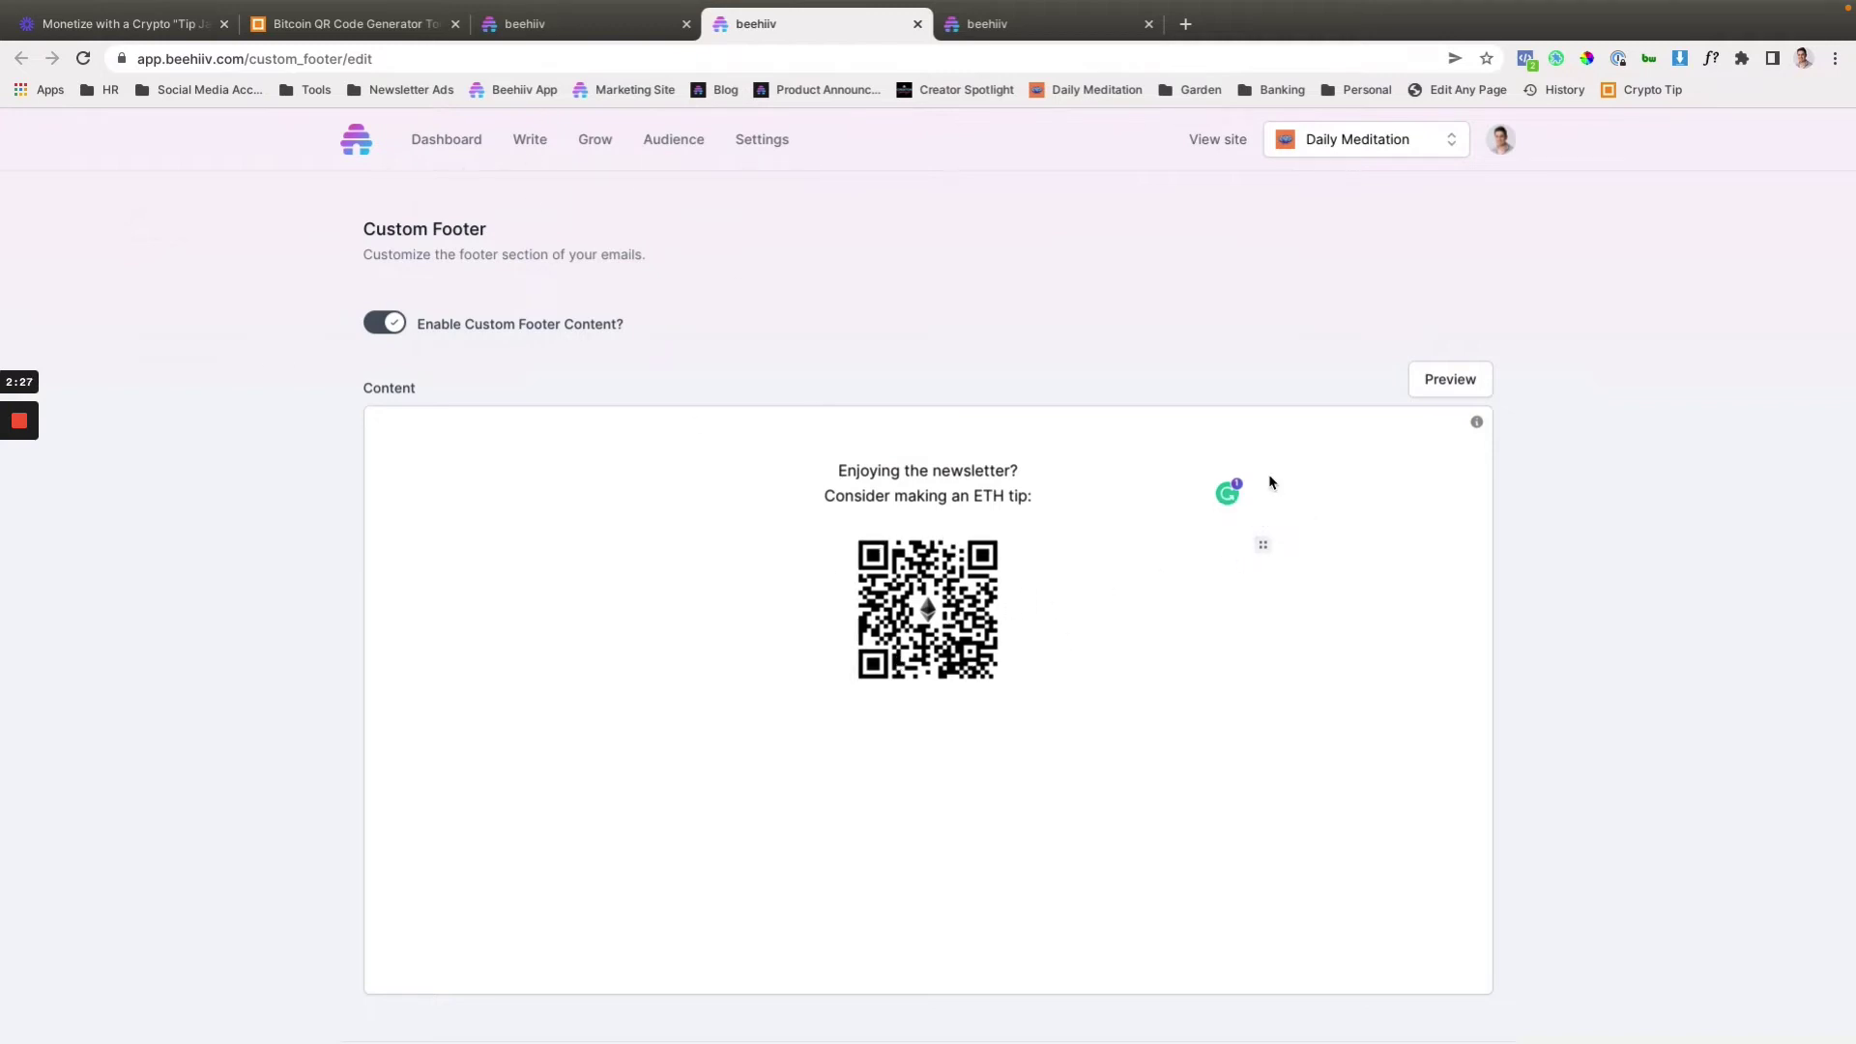
- Resize the QR code to 100%, then about 90%, and finally back to 25% width
click(1263, 545)
click(1219, 587)
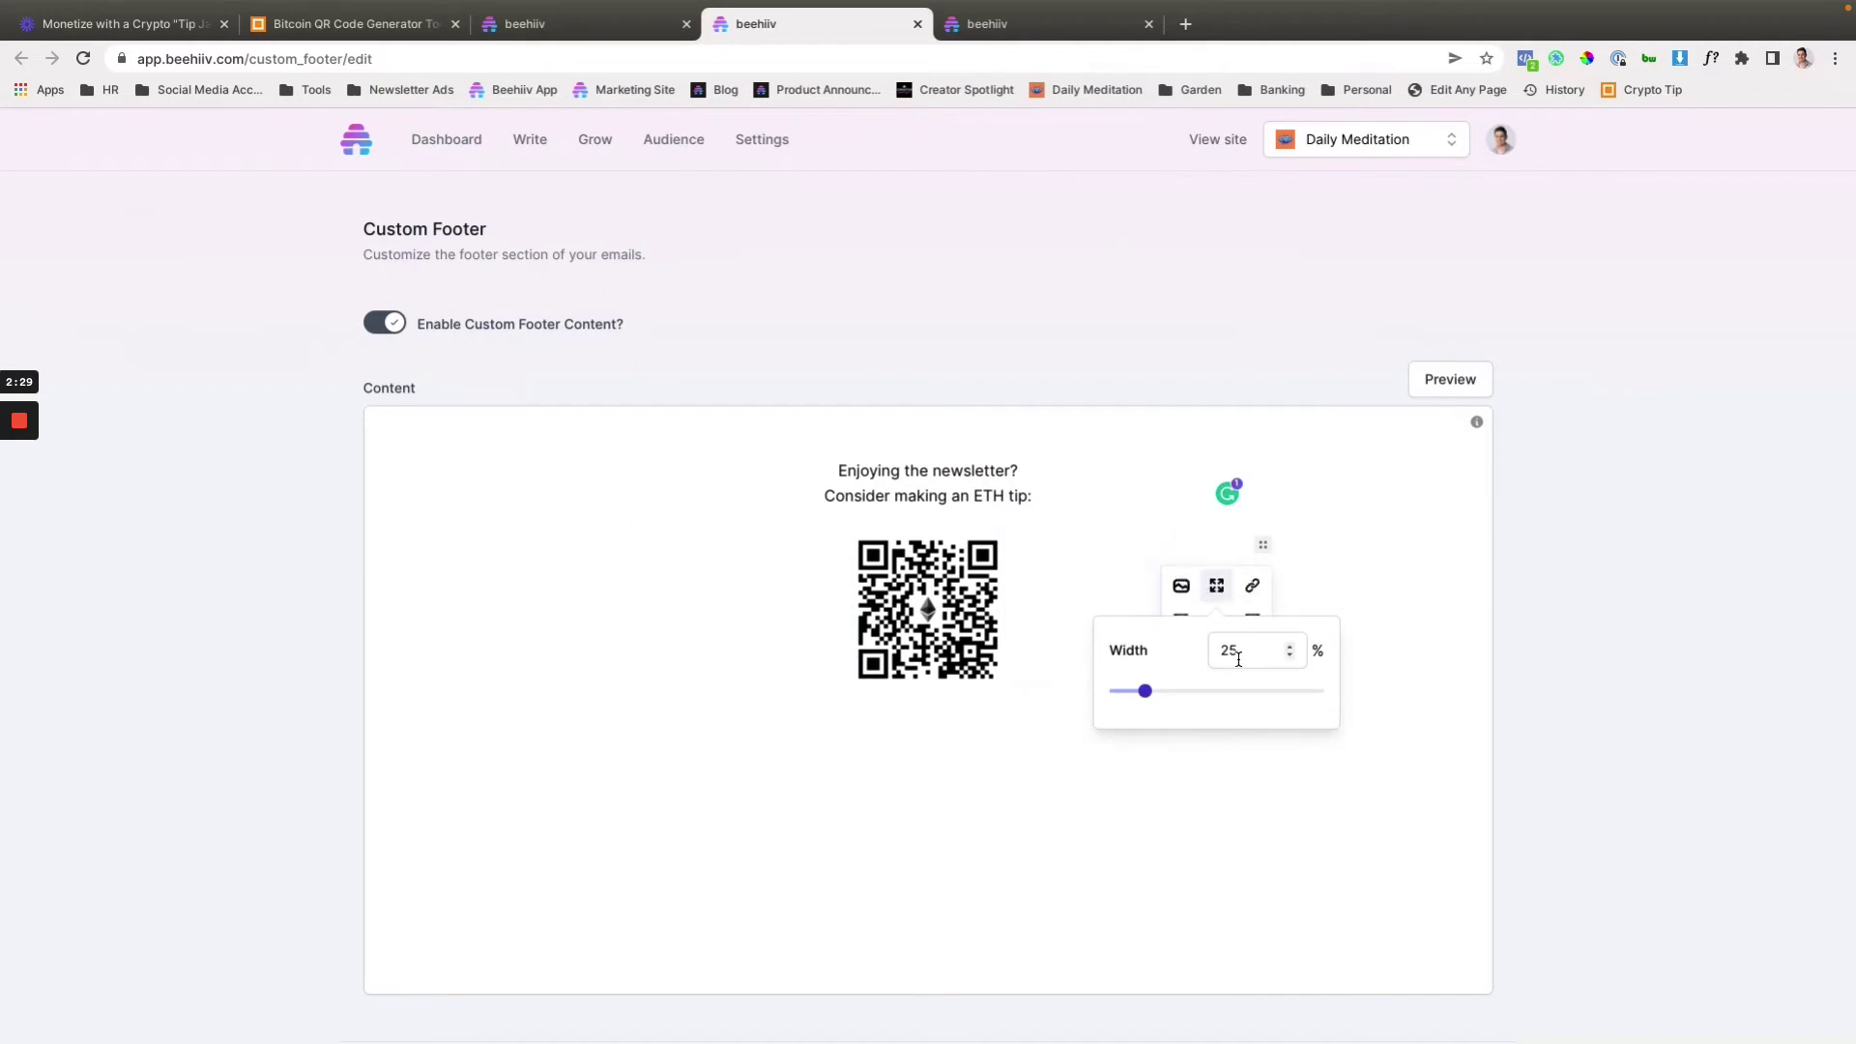
drag(1141, 692, 1423, 690)
click(1225, 595)
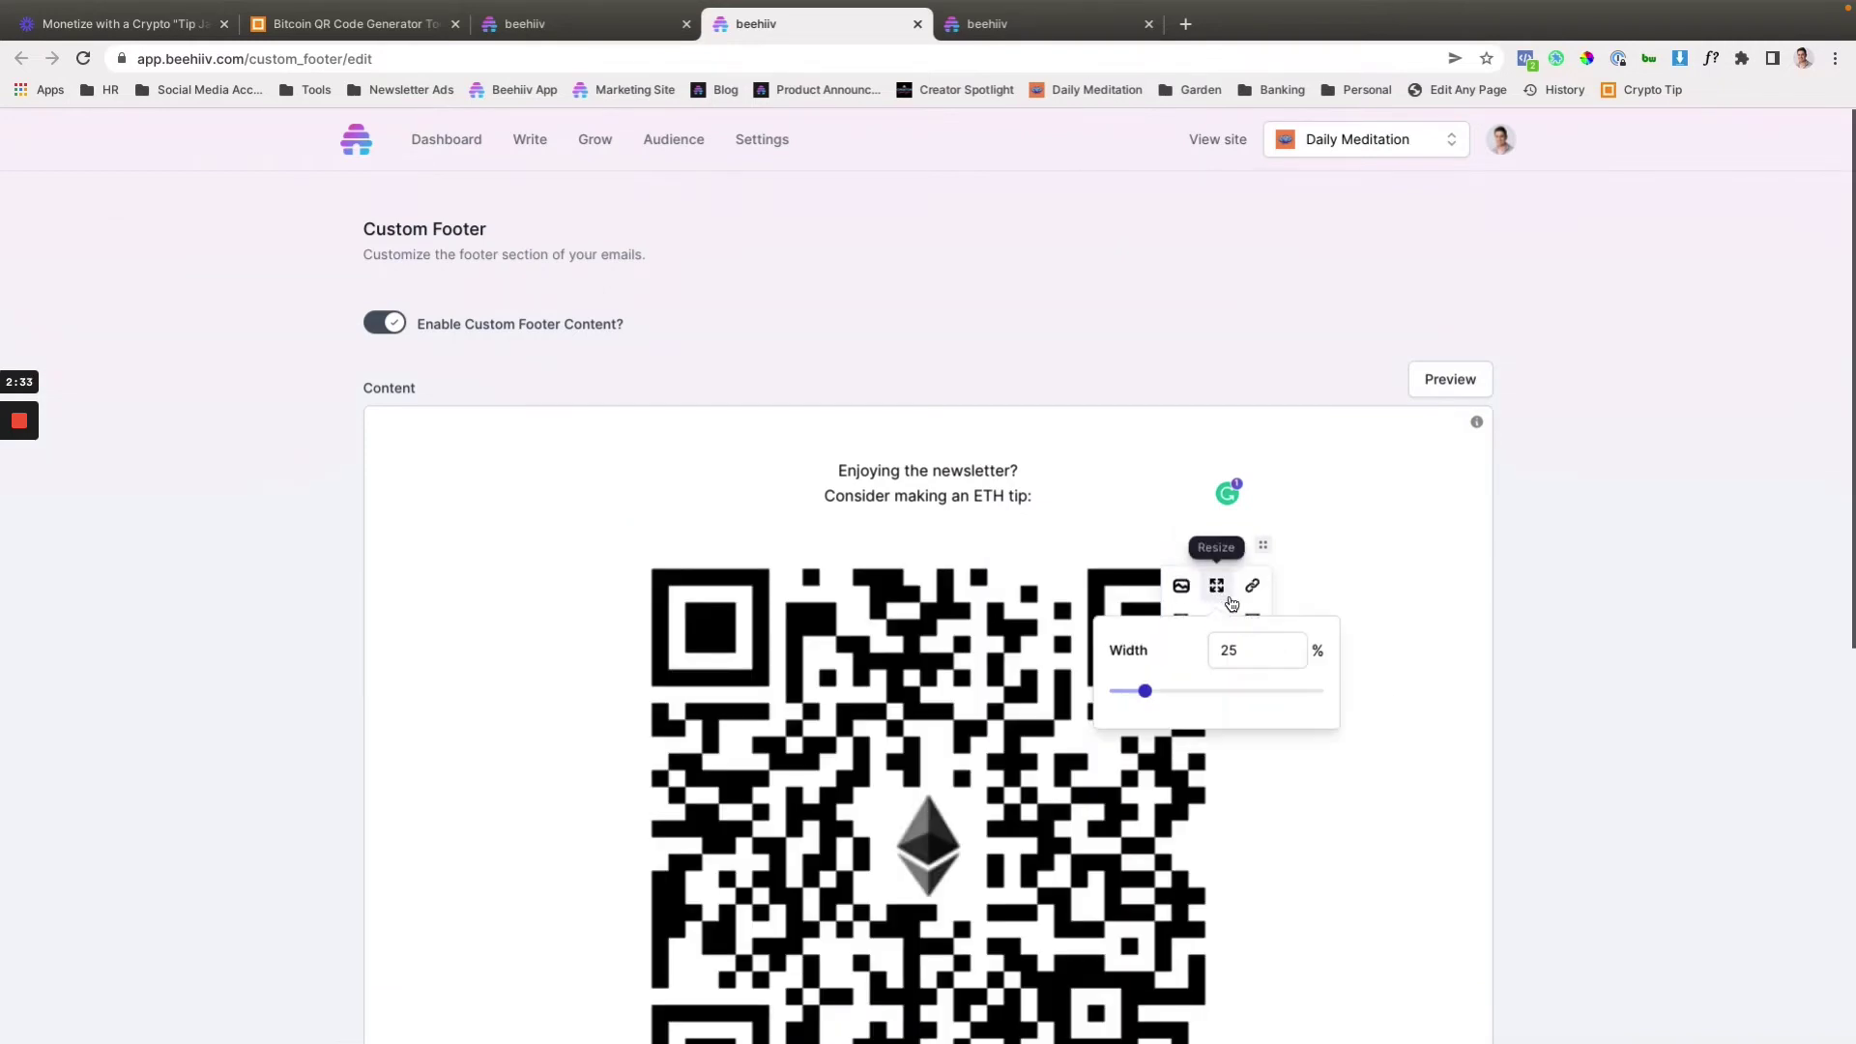
mouse_move(1143, 692)
mouse_down()
mouse_move(1316, 695)
mouse_move(1111, 690)
mouse_move(1160, 690)
mouse_move(1144, 692)
mouse_up()
click(1125, 534)
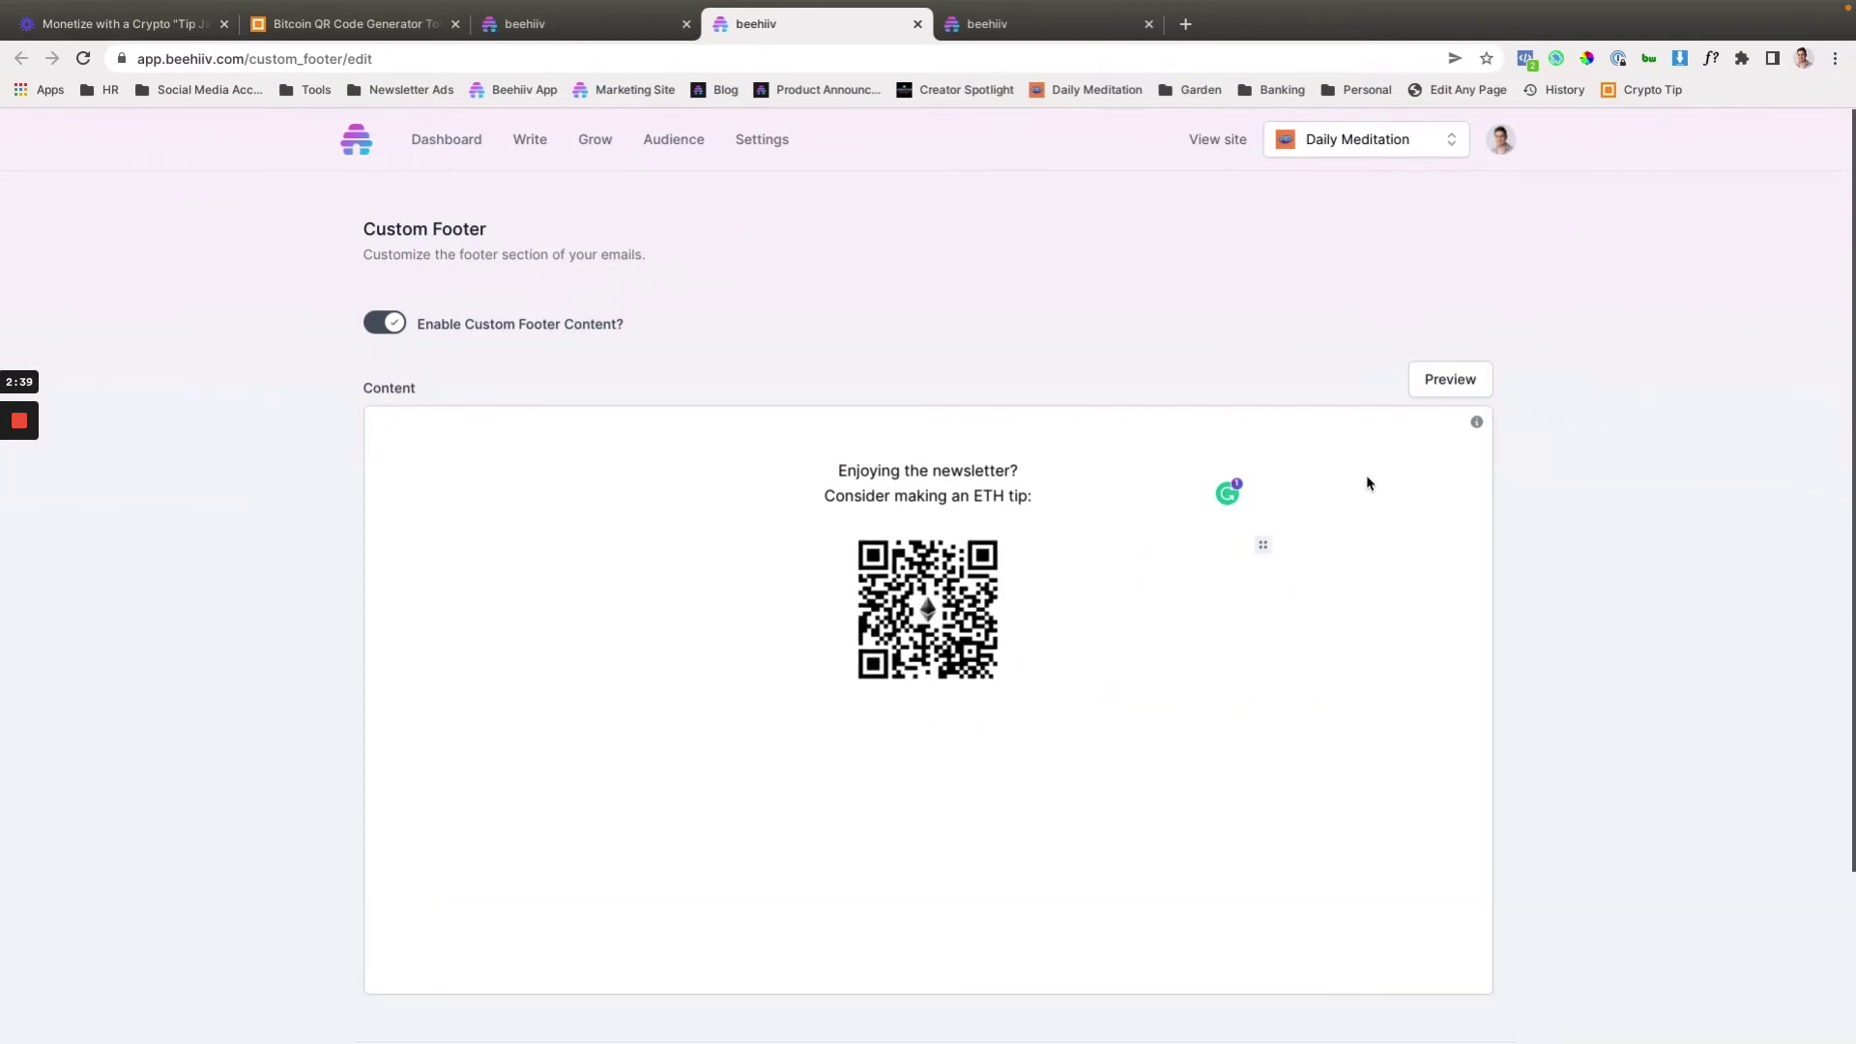
- Preview the custom footer in a sample email, then close the preview
click(1440, 381)
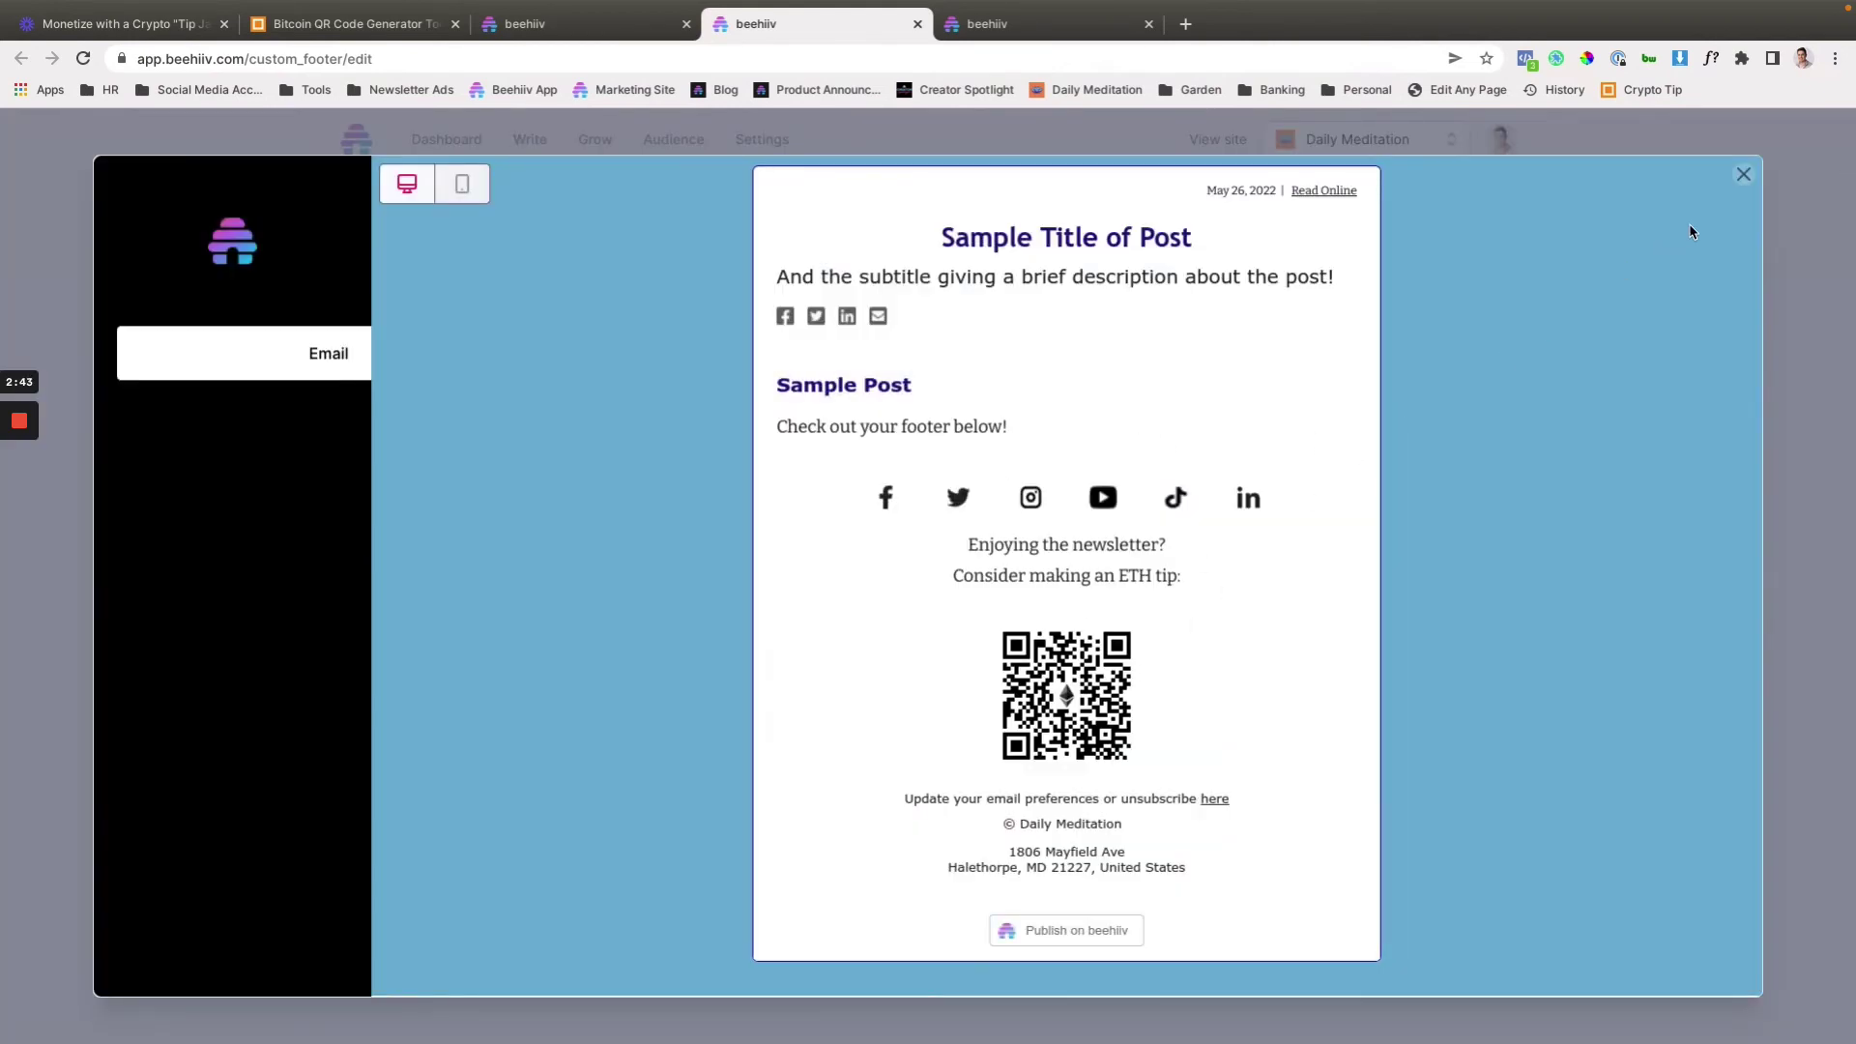
click(1743, 175)
scroll(1354, 594, down, 2)
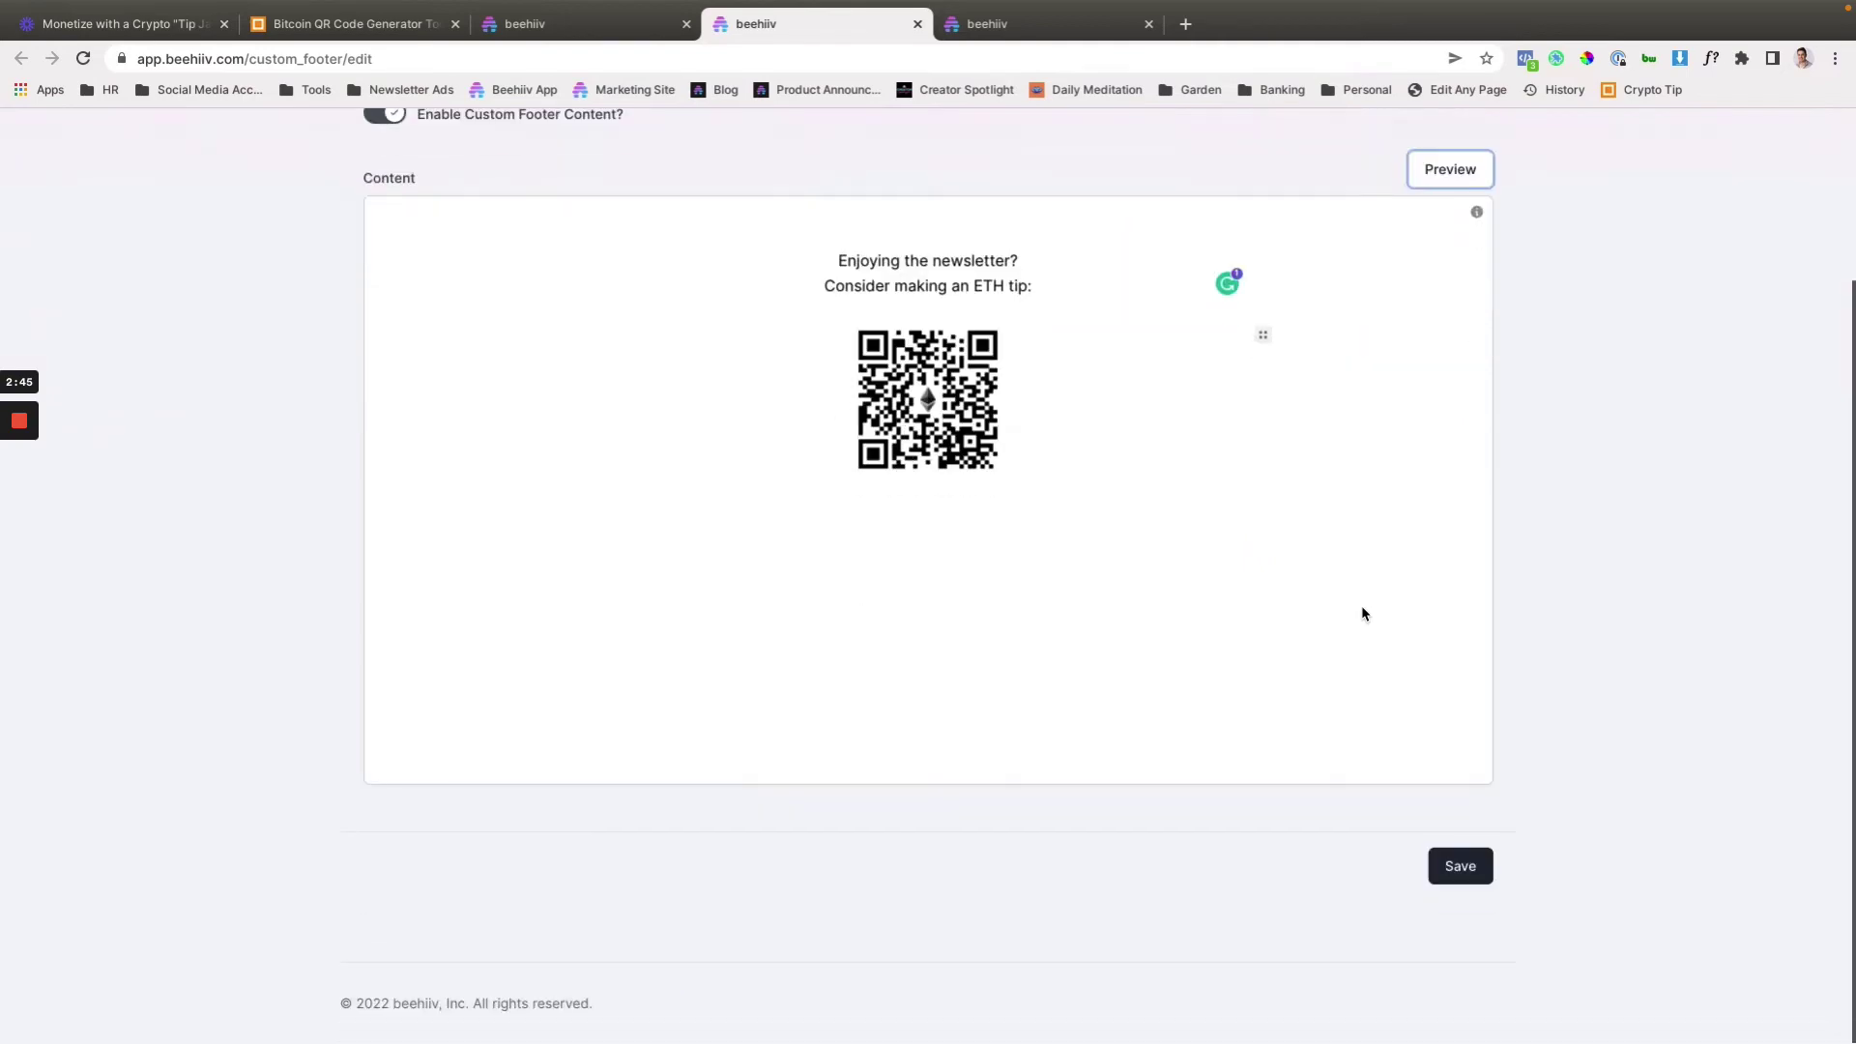
- Save the custom footer and view it in the post's email preview
click(1459, 865)
scroll(1065, 184, up, 2)
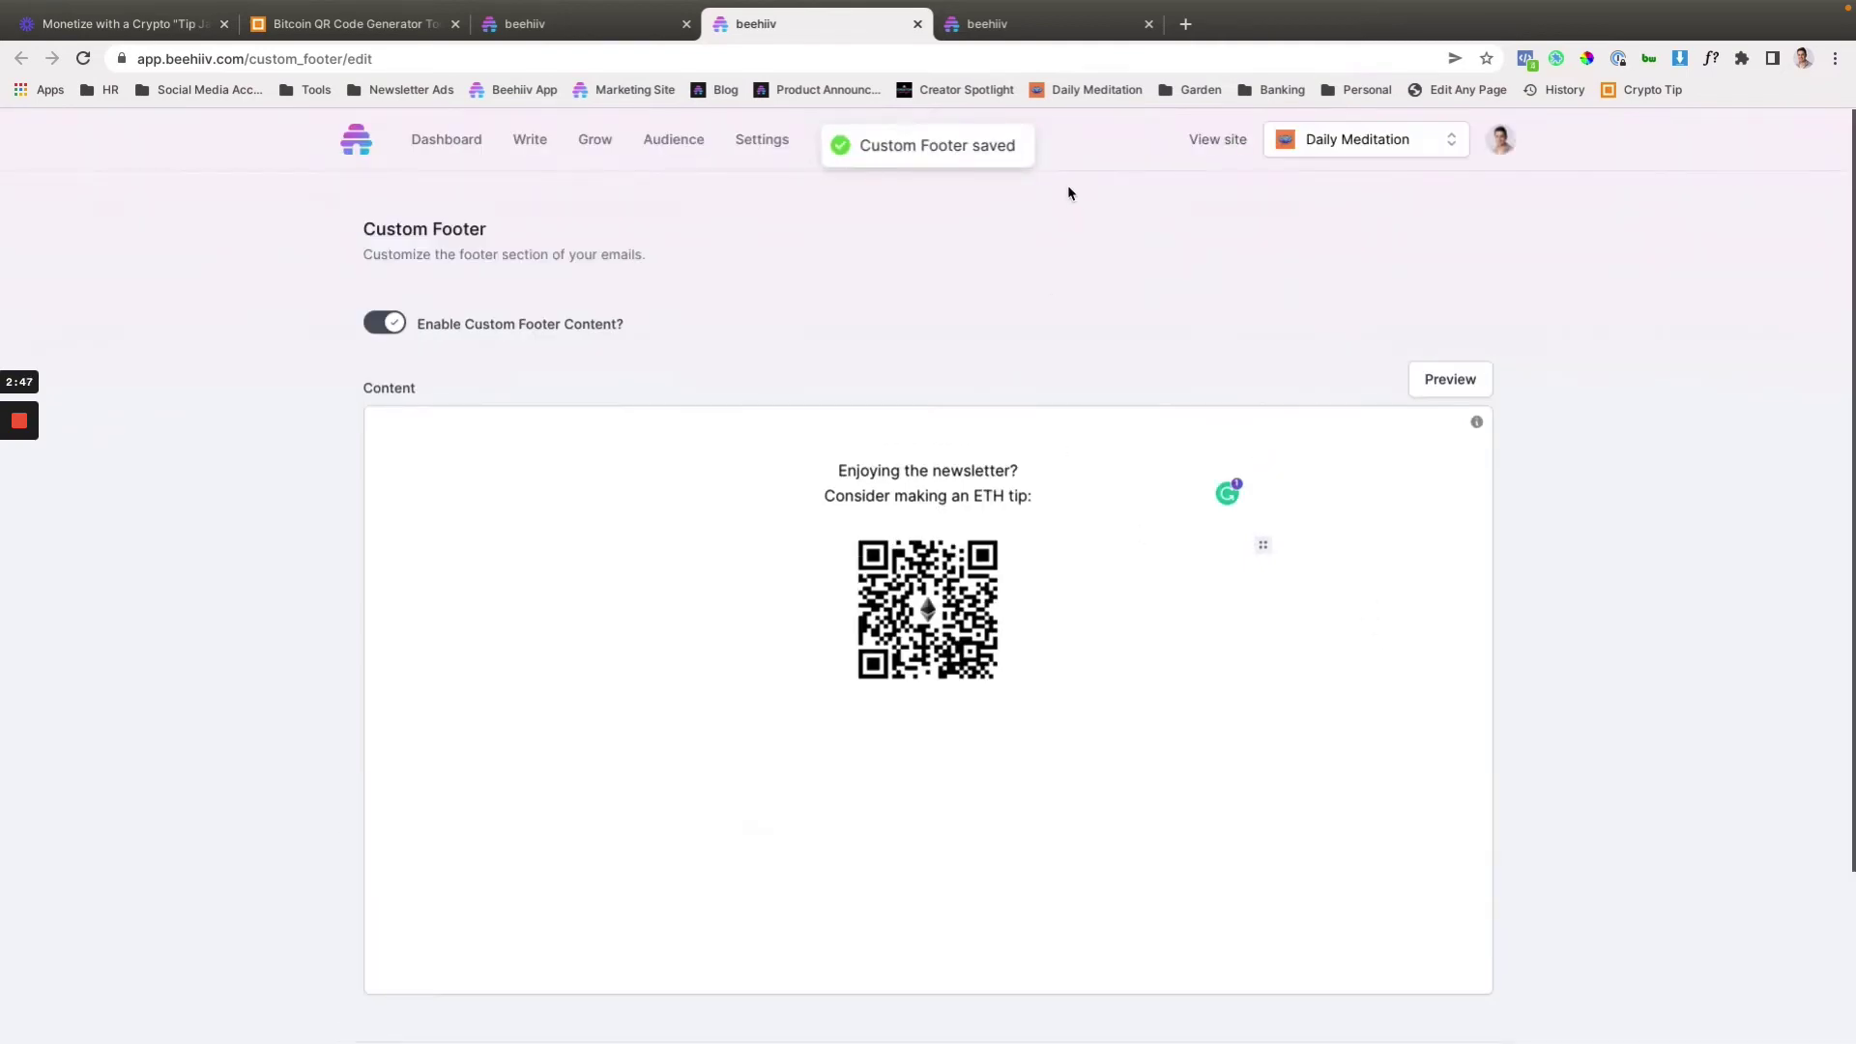
click(1015, 29)
scroll(995, 418, up, 10)
scroll(996, 418, up, 5)
scroll(995, 431, down, 15)
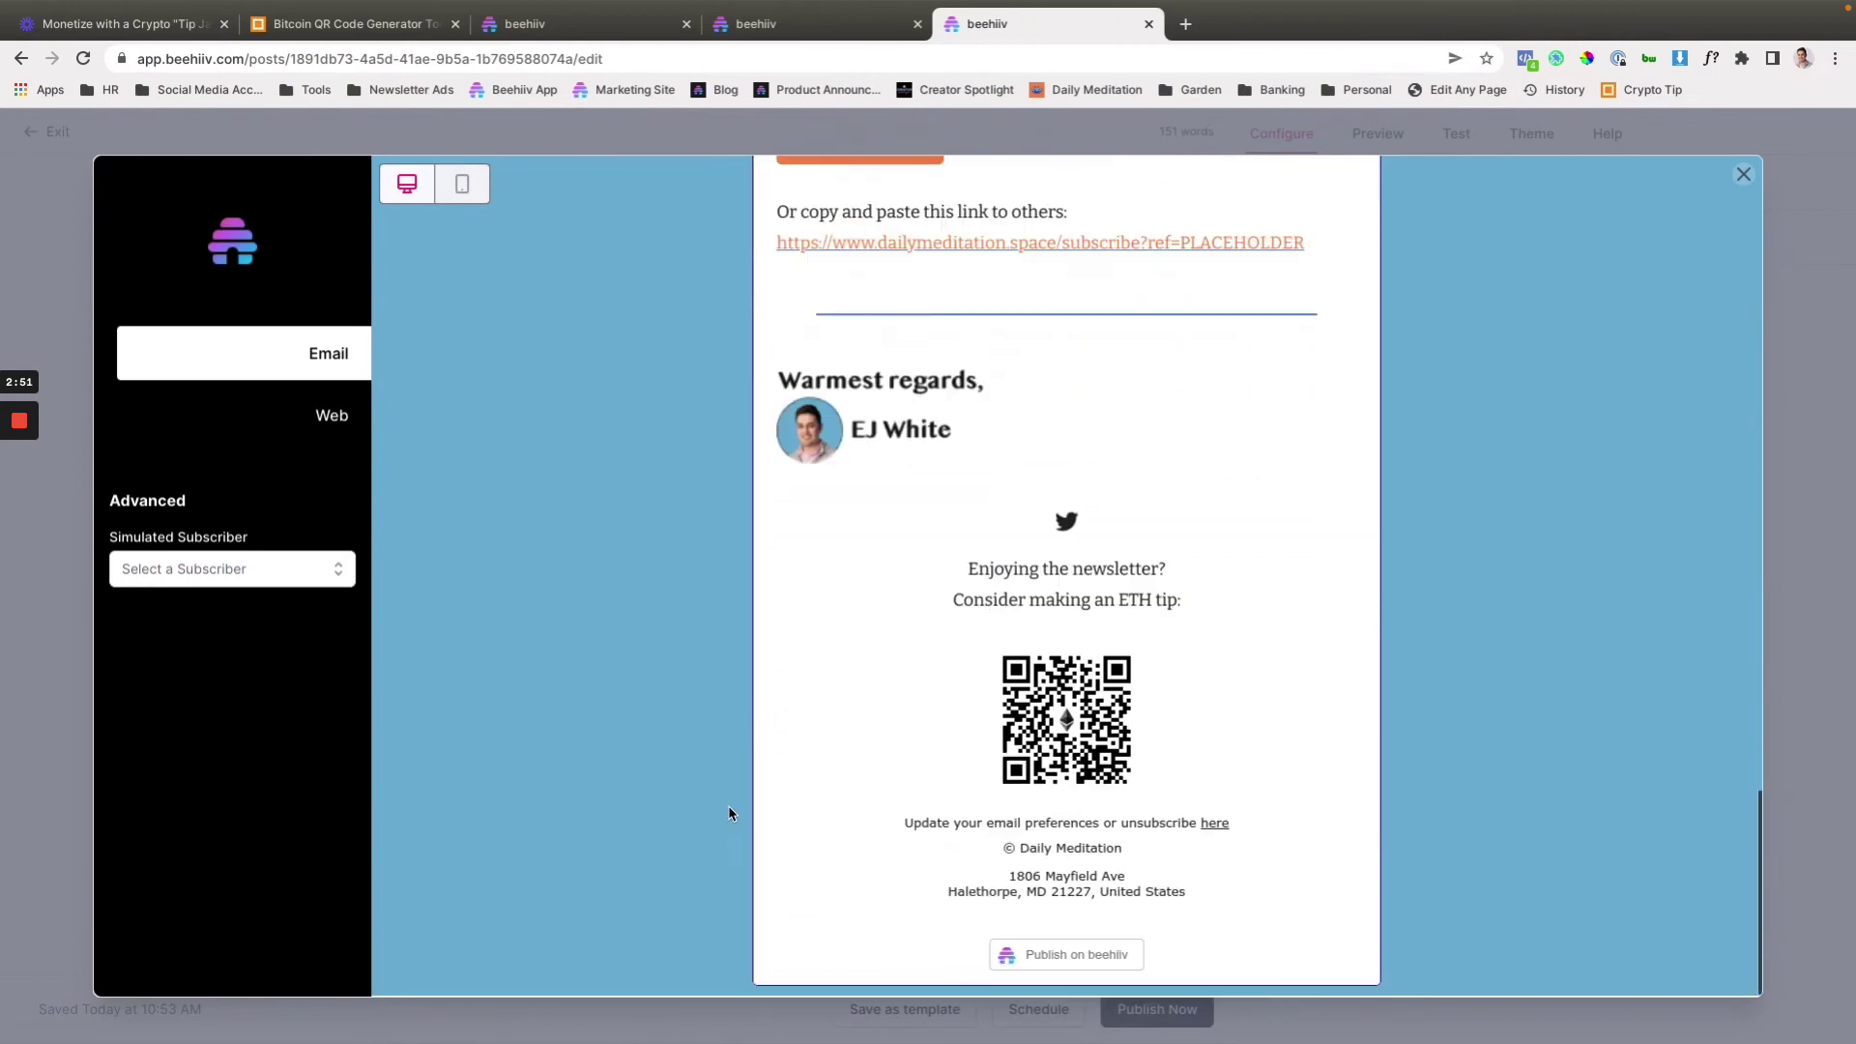
scroll(1098, 645, up, 1)
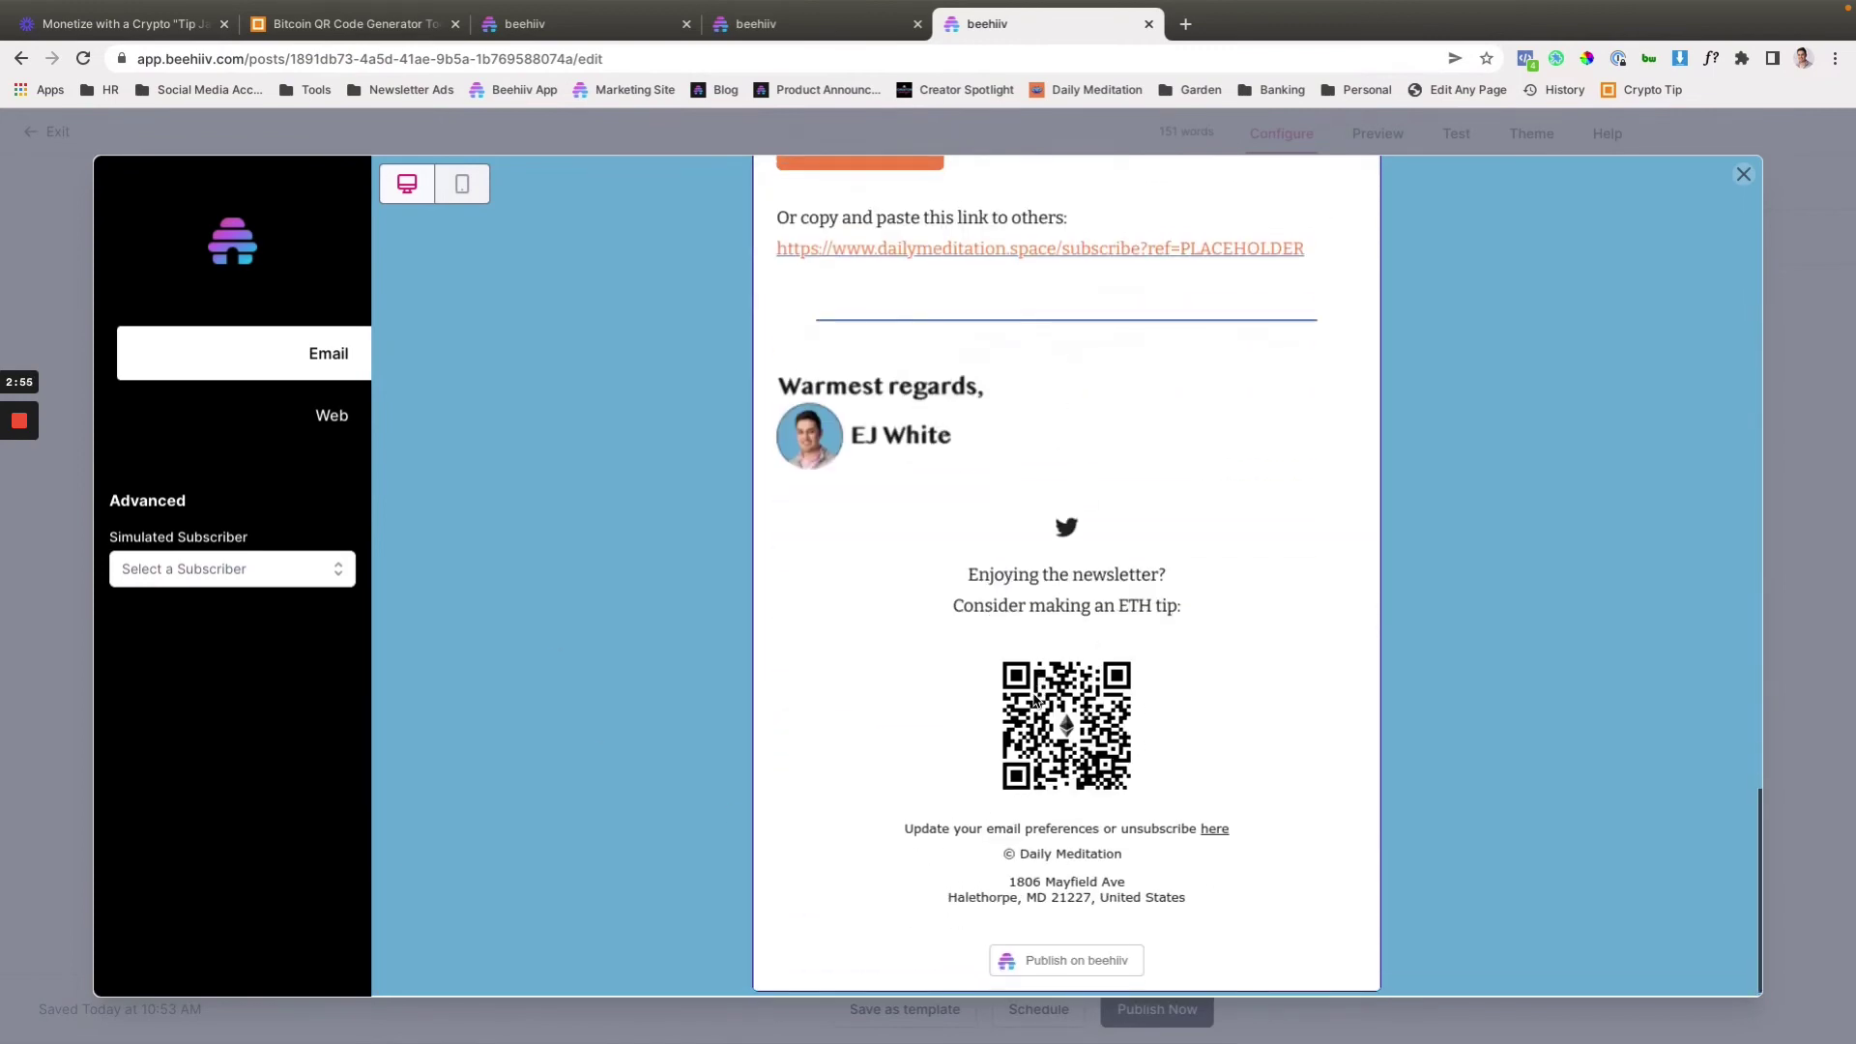
scroll(1036, 688, up, 2)
scroll(1015, 691, down, 2)
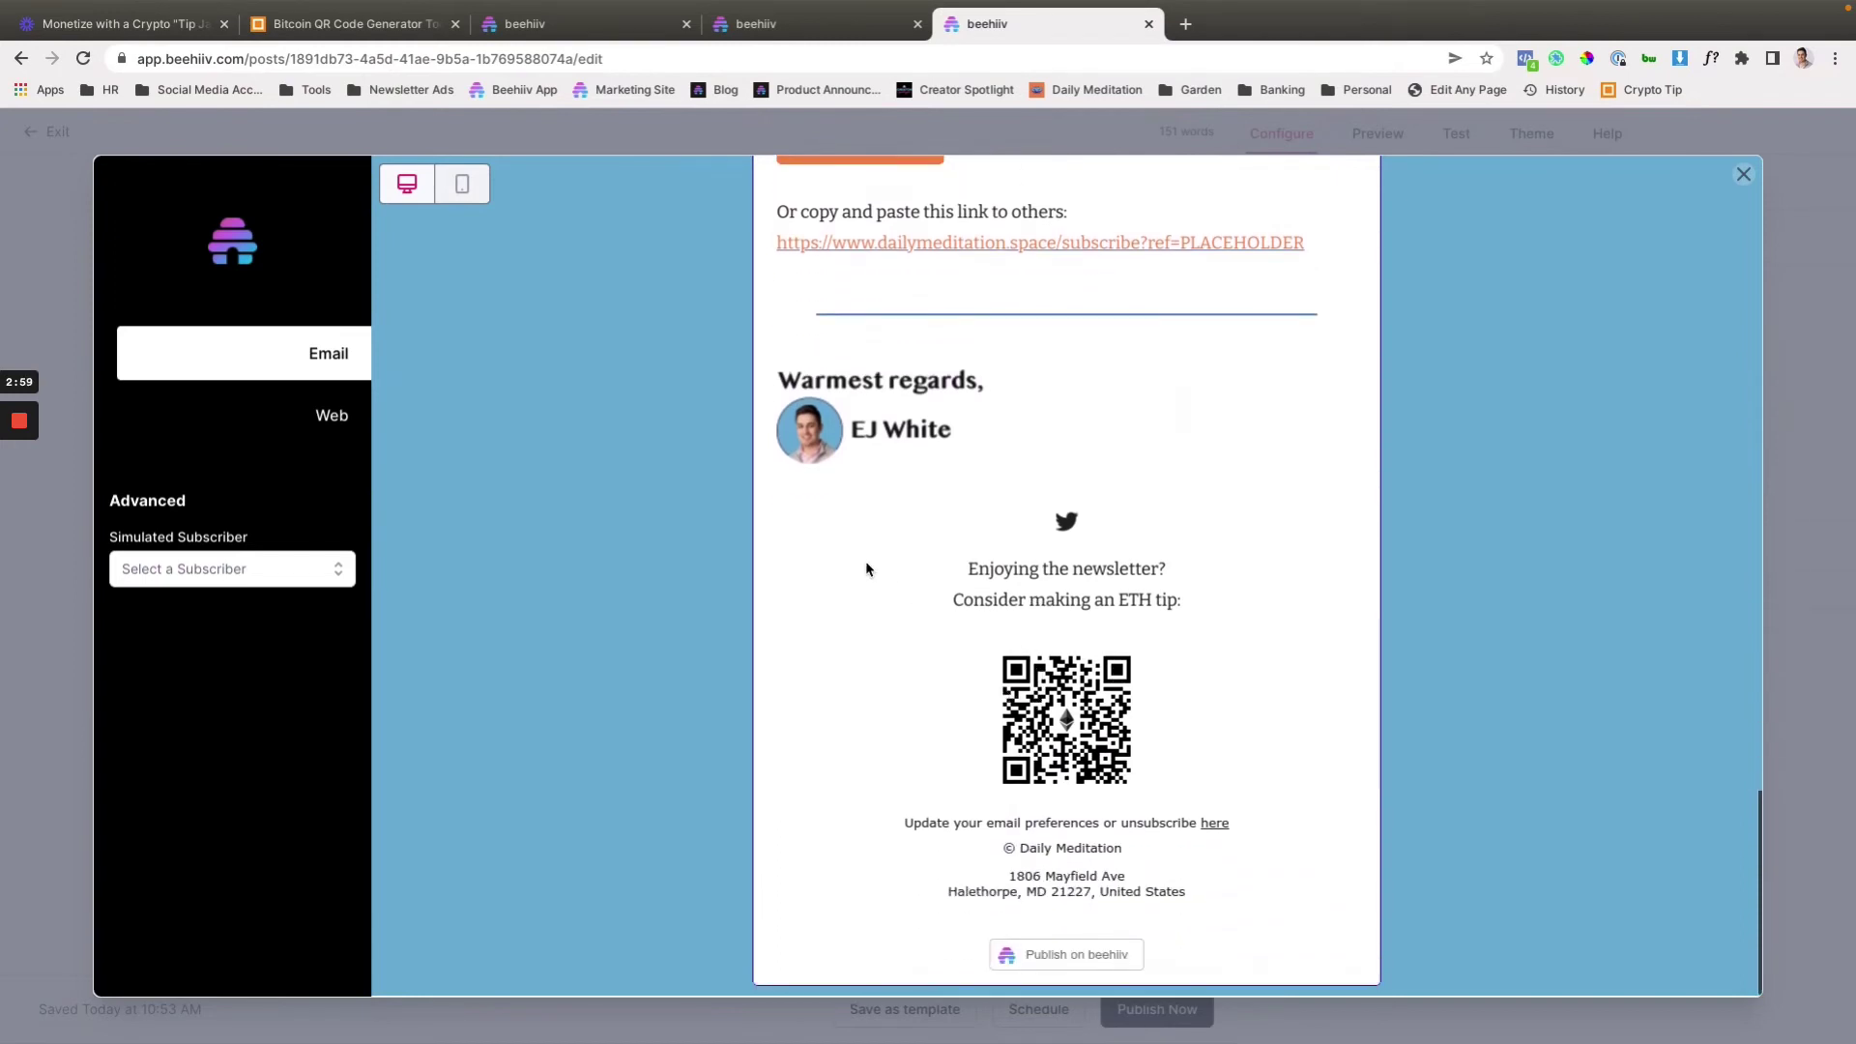
click(338, 416)
scroll(826, 518, down, 10)
click(329, 353)
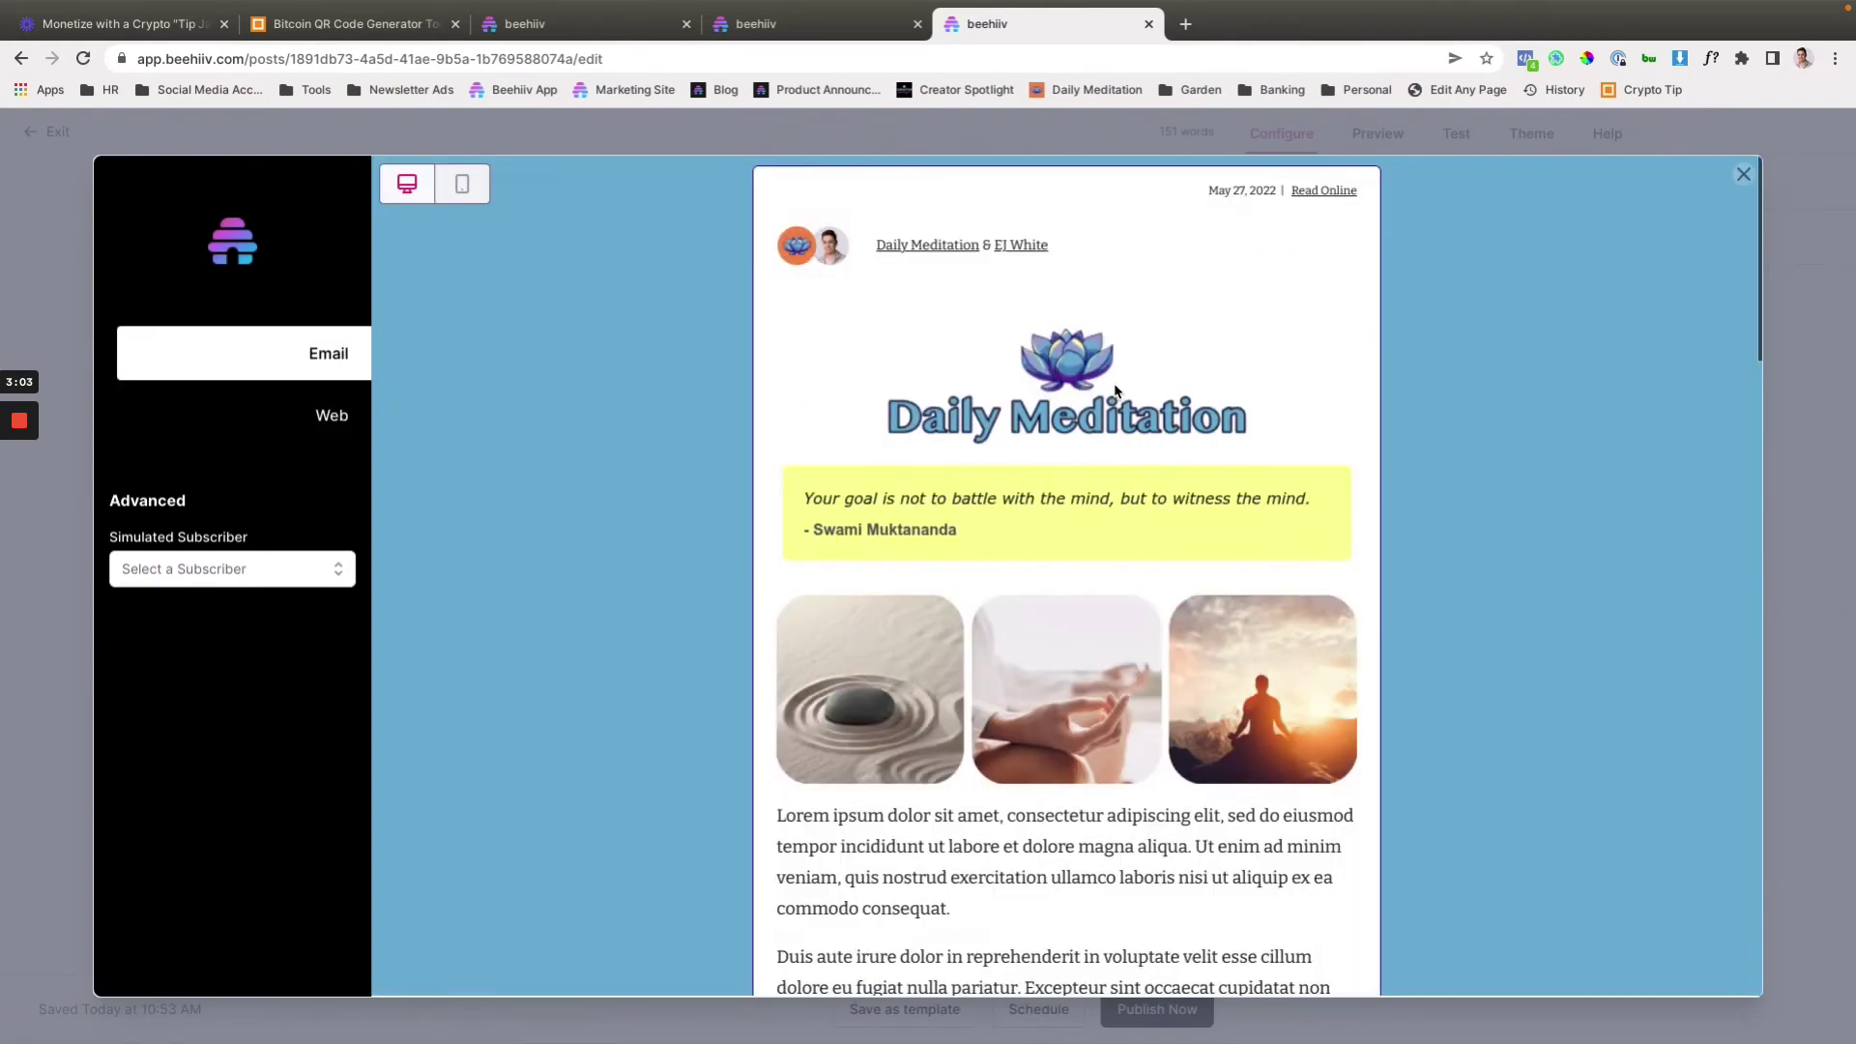
scroll(1165, 629, down, 20)
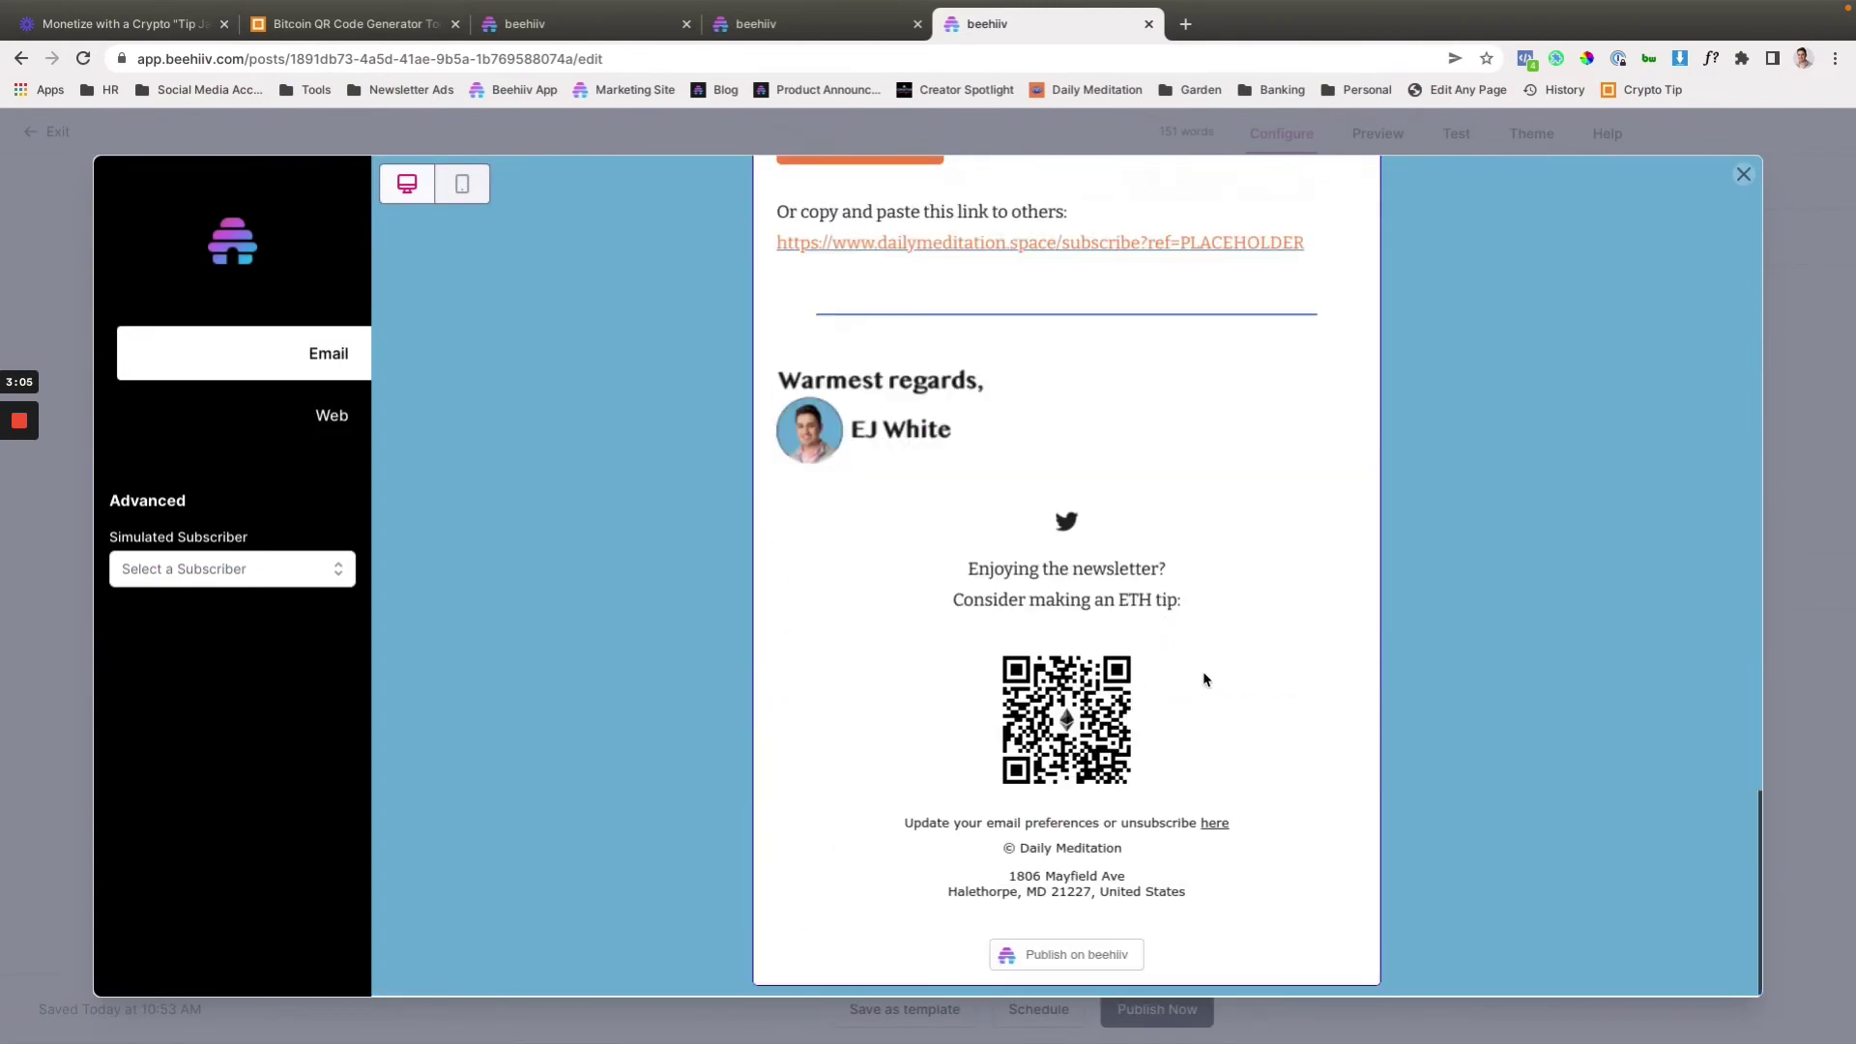